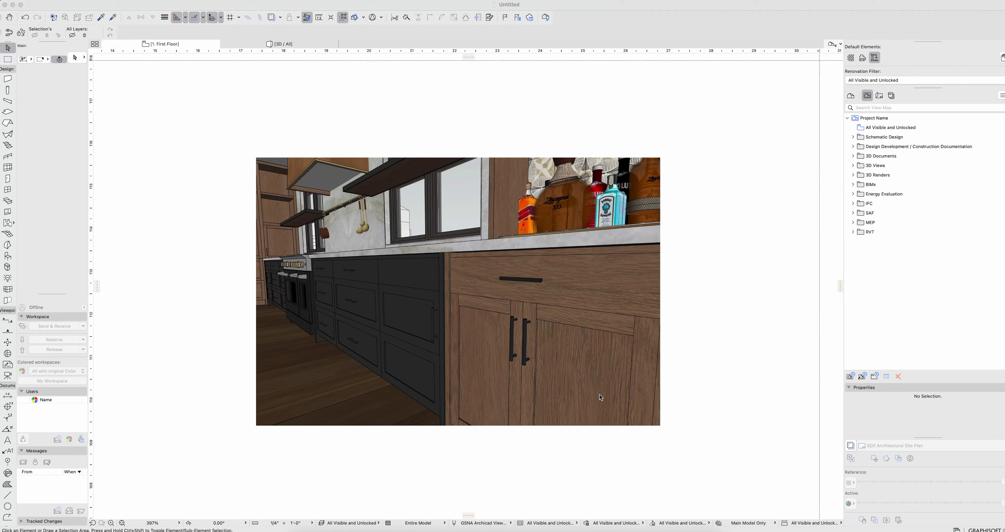
{"action": "left_click", "coordinate": [572, 297]}
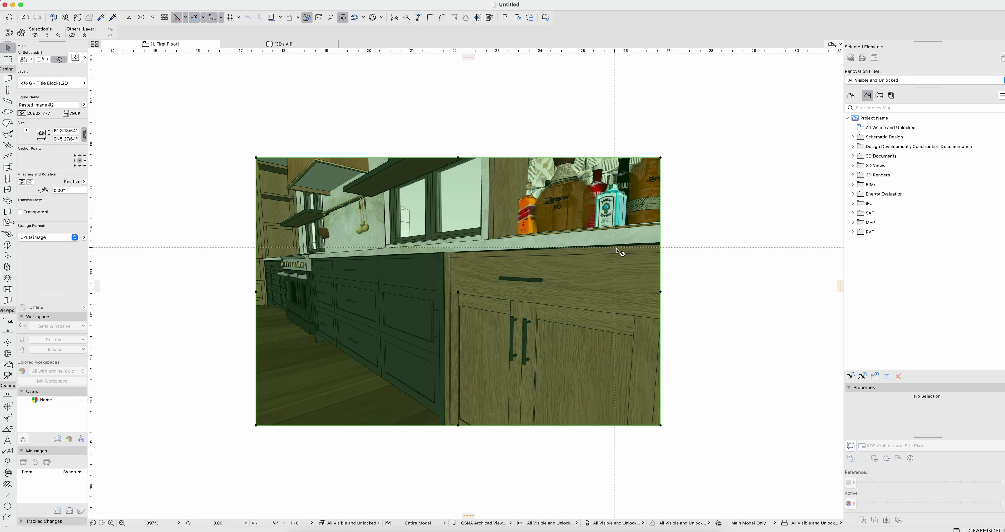
{"action": "left_click", "coordinate": [705, 359]}
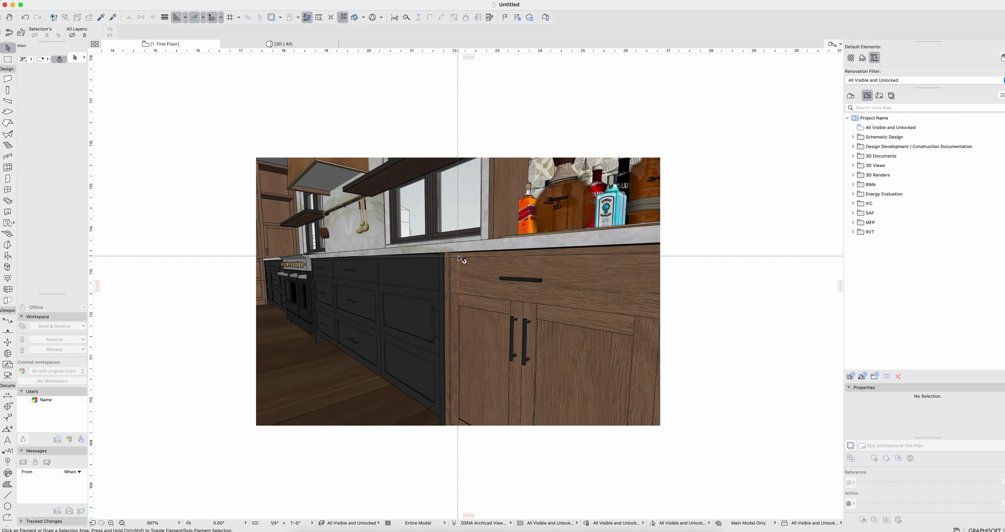
Select the base cabinet on the first floor plan and show only that selection in 3D.
{"action": "scroll", "coordinate": [588, 332], "scroll_direction": "down", "scroll_amount": 5}
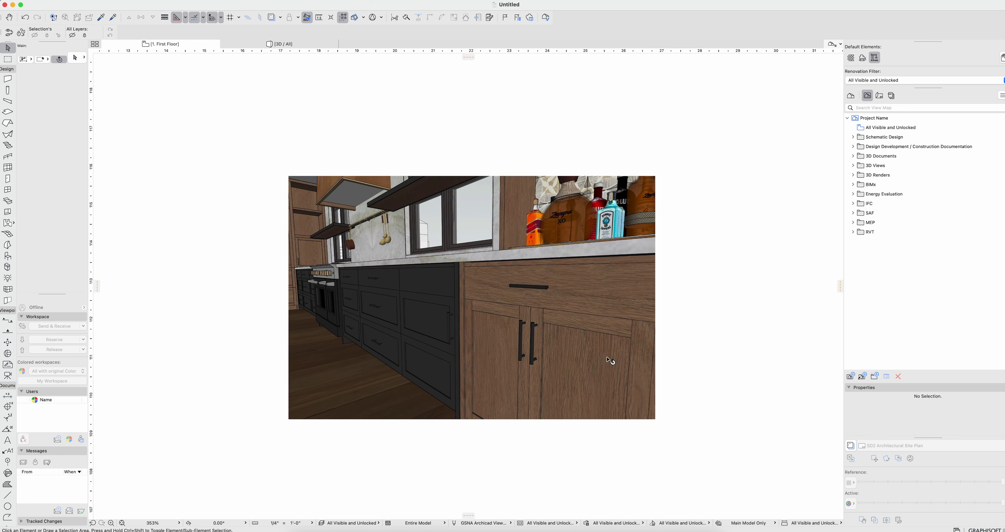
{"action": "scroll", "coordinate": [498, 384], "scroll_direction": "up", "scroll_amount": 10}
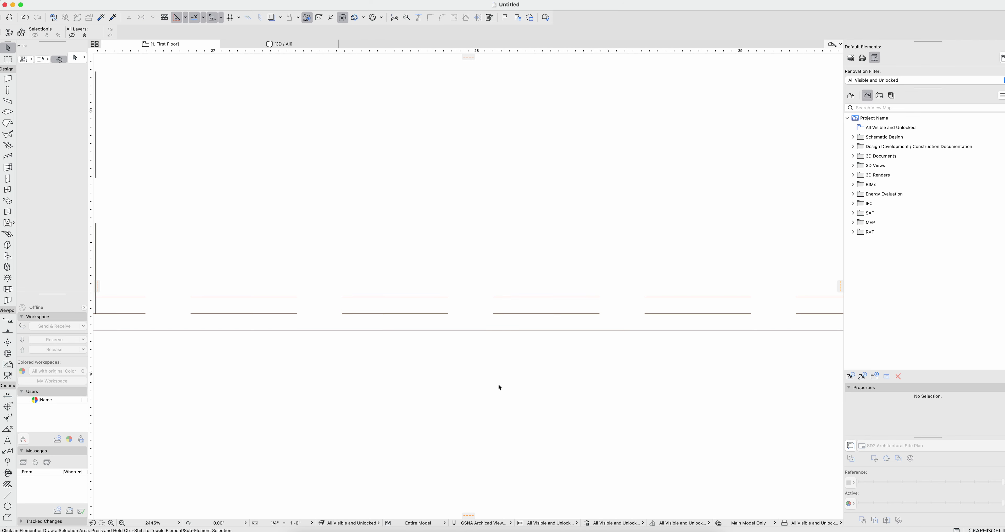
{"action": "left_click", "coordinate": [620, 280]}
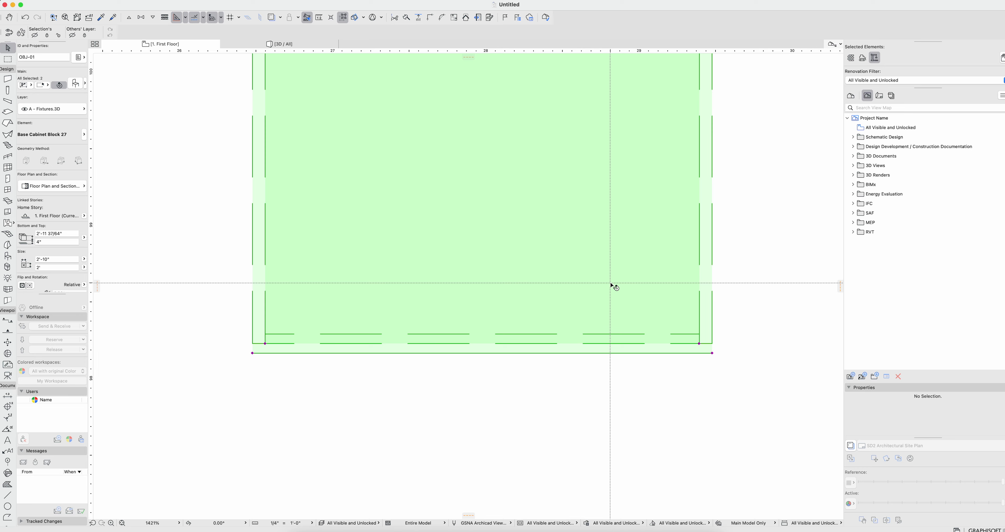
{"action": "key", "text": "F5"}
{"action": "left_click", "coordinate": [524, 224]}
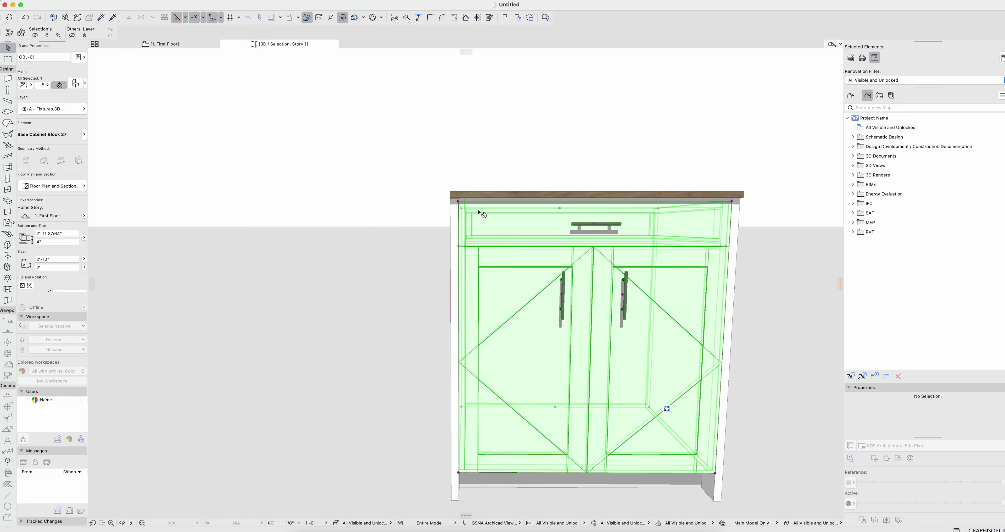
Examine the outer and inner cabinet blocks that overlap, and inspect the front panels and the joint beneath the countertop.
{"action": "scroll", "coordinate": [503, 208], "scroll_direction": "up", "scroll_amount": 3}
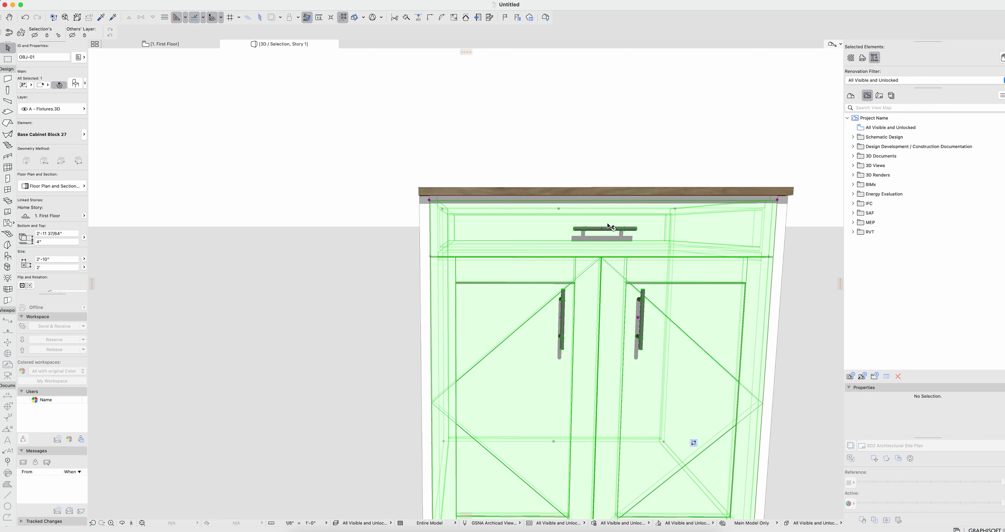
{"action": "left_click", "coordinate": [576, 228]}
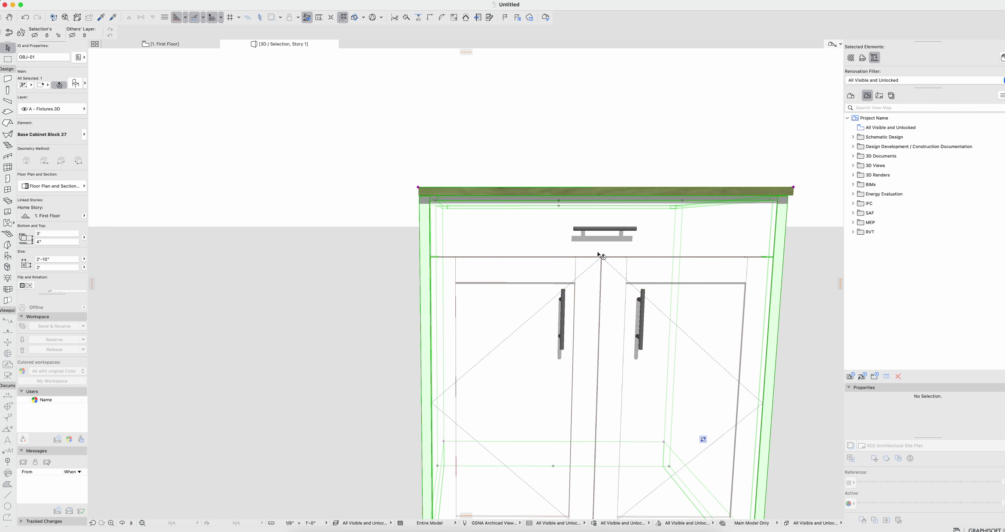
{"action": "scroll", "coordinate": [572, 273], "scroll_direction": "down", "scroll_amount": 5}
{"action": "left_click", "coordinate": [554, 323]}
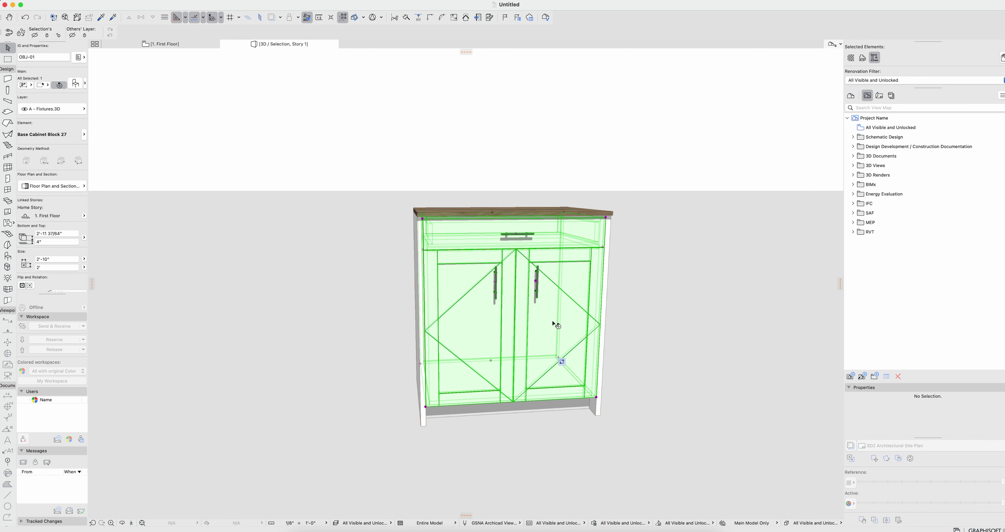
{"action": "left_click_drag", "start_coordinate": [522, 363], "coordinate": [740, 354]}
{"action": "key", "text": "super+z"}
{"action": "key", "text": "Escape"}
{"action": "scroll", "coordinate": [594, 227], "scroll_direction": "up", "scroll_amount": 5}
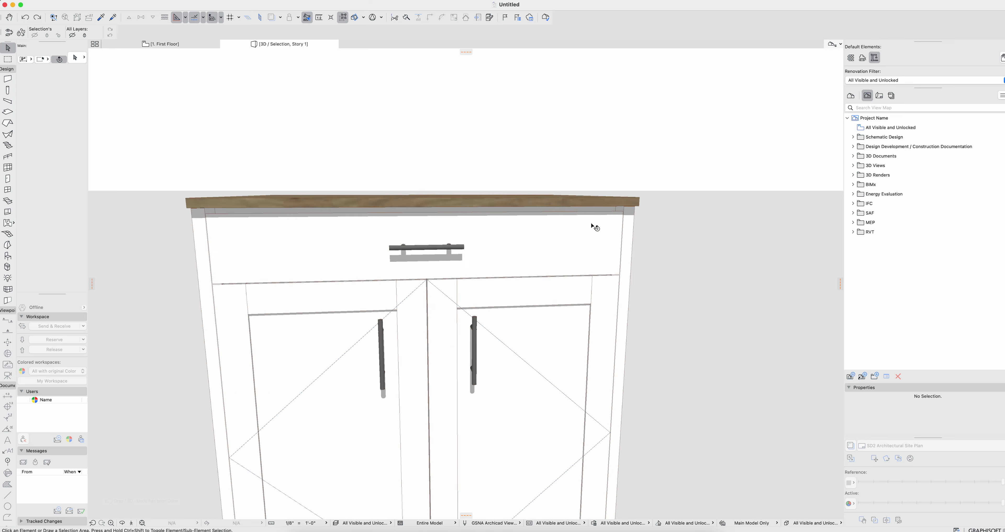
{"action": "scroll", "coordinate": [602, 217], "scroll_direction": "up", "scroll_amount": 5}
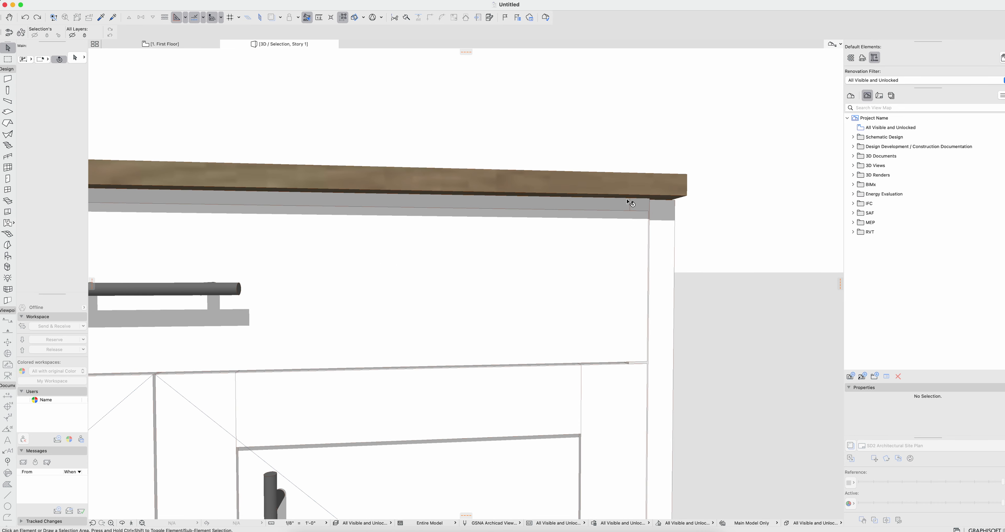
{"action": "scroll", "coordinate": [634, 204], "scroll_direction": "down", "scroll_amount": 10}
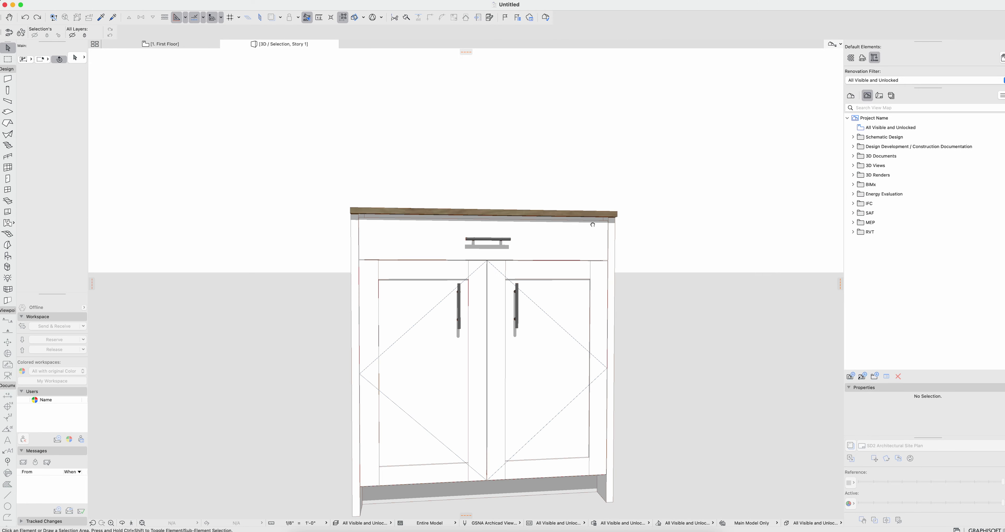
{"action": "middle_click_drag", "start_coordinate": [580, 247], "coordinate": [578, 267], "text": "shift"}
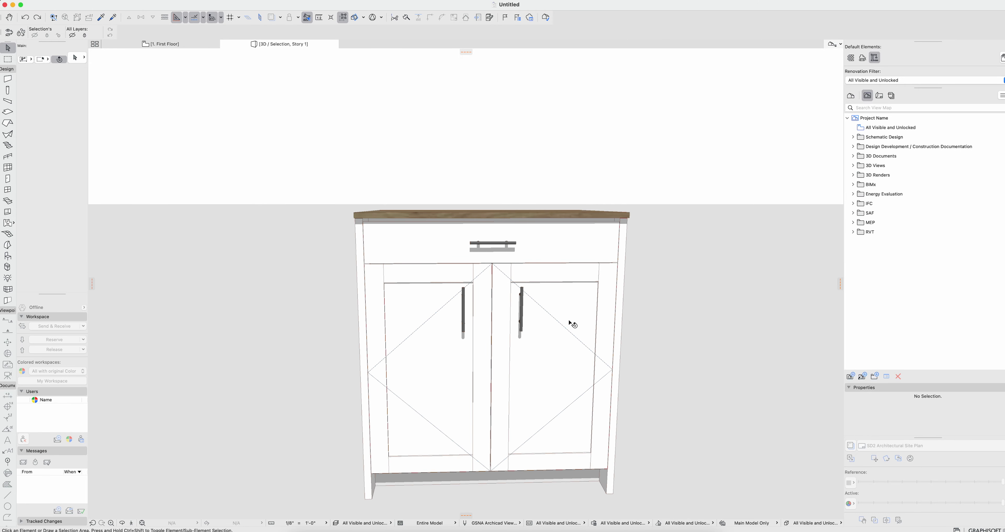
Place a copy of the outer cabinet block with the wood countertop about 4' to the right of the original.
{"action": "left_click", "coordinate": [537, 295]}
{"action": "key", "text": "Escape"}
{"action": "left_click", "coordinate": [540, 216]}
{"action": "middle_click_drag", "start_coordinate": [587, 262], "coordinate": [426, 230]}
{"action": "key", "text": "shift+super+d"}
{"action": "left_click", "coordinate": [381, 350]}
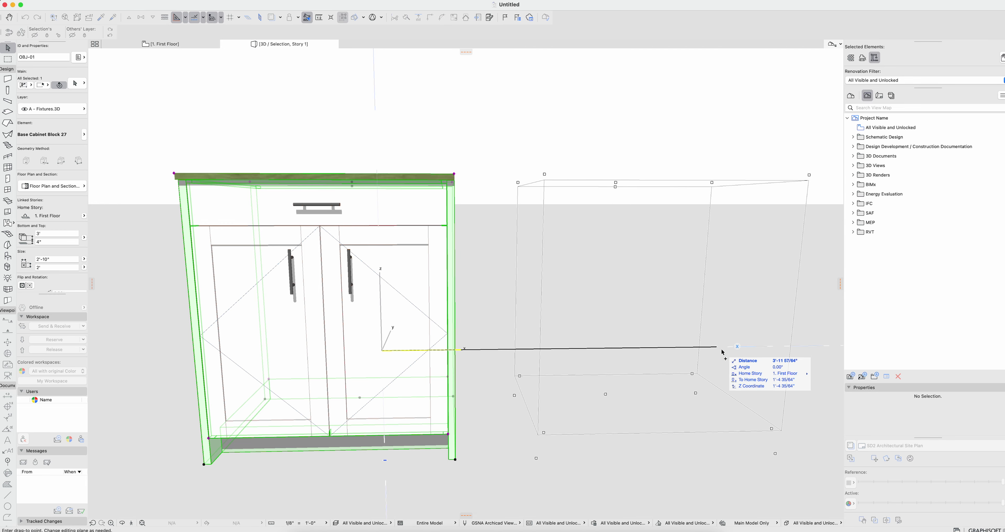
{"action": "left_click", "coordinate": [720, 349]}
Set the number of segments to 2 in the copied cabinet's segment geometry.
{"action": "key", "text": "super+t"}
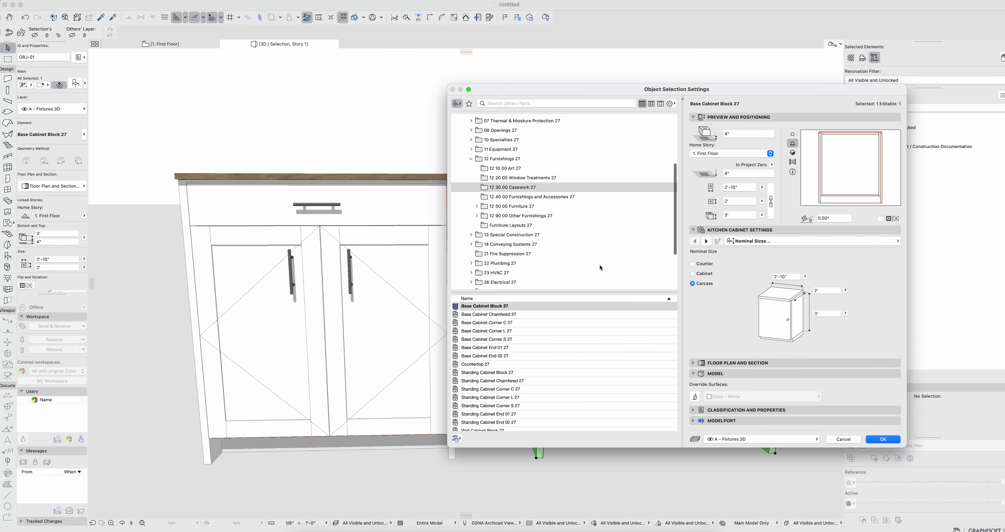
{"action": "left_click", "coordinate": [781, 242]}
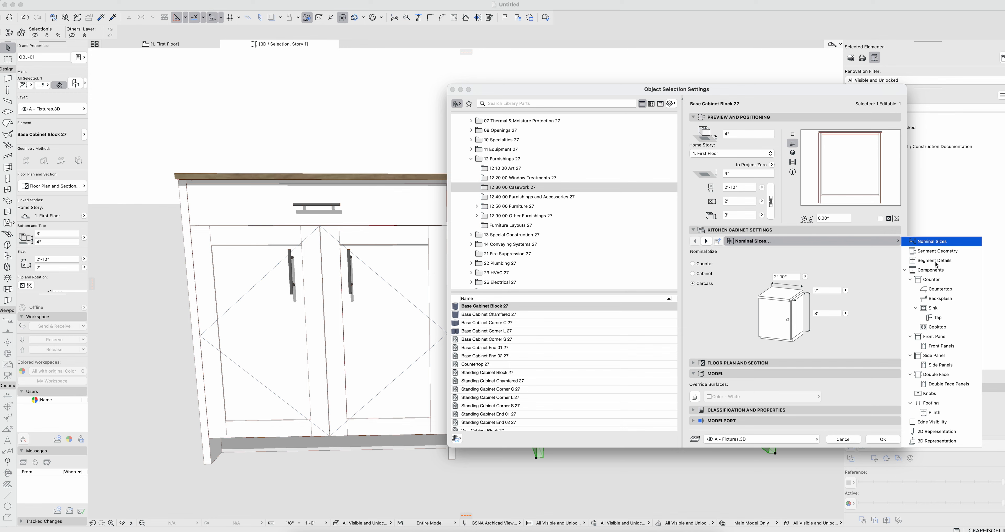
{"action": "left_click", "coordinate": [937, 251]}
{"action": "left_click", "coordinate": [822, 252]}
{"action": "left_click", "coordinate": [821, 252]}
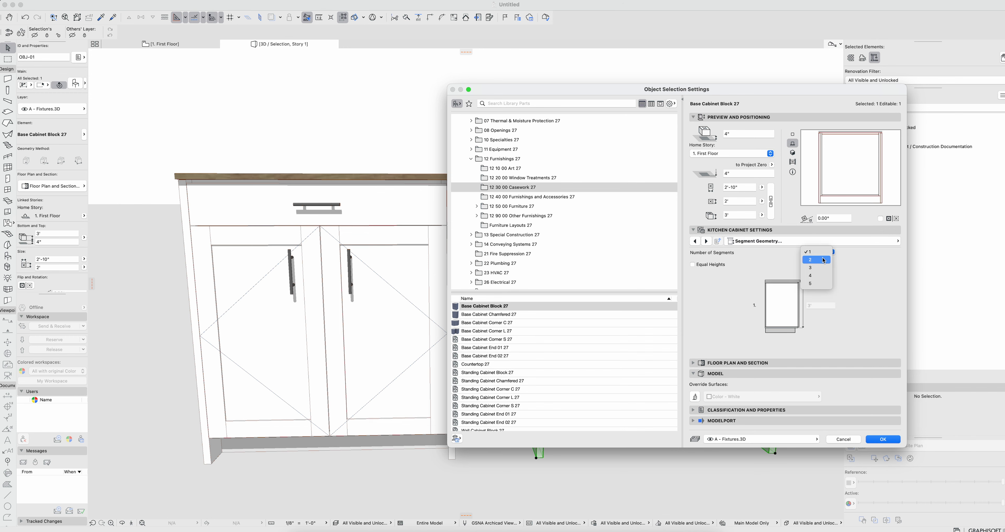
{"action": "left_click", "coordinate": [827, 260]}
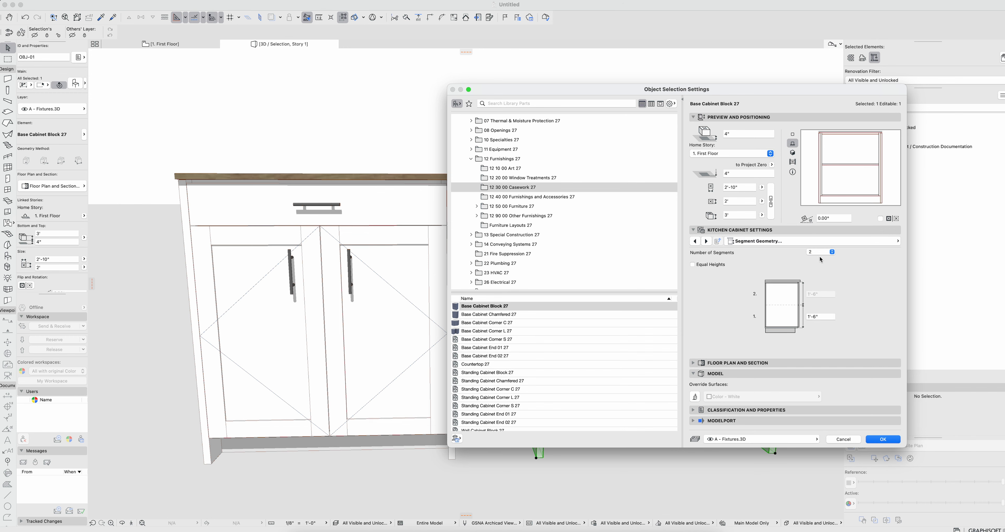
Set the height of the cabinet's lower segment to 2'-6".
{"action": "left_click_drag", "start_coordinate": [827, 318], "coordinate": [783, 311]}
{"action": "type", "text": "2'"}
{"action": "key", "text": "Tab"}
{"action": "left_click", "coordinate": [823, 316]}
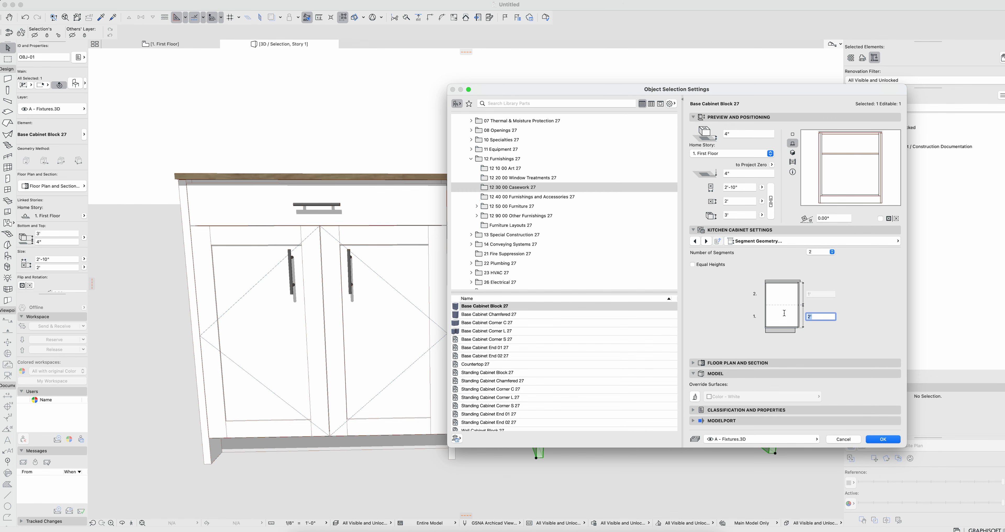
{"action": "type", "text": "2.5"}
{"action": "key", "text": "Tab"}
Turn off Uniform Functions in the segment details so that each cabinet segment has its own type.
{"action": "left_click", "coordinate": [781, 241]}
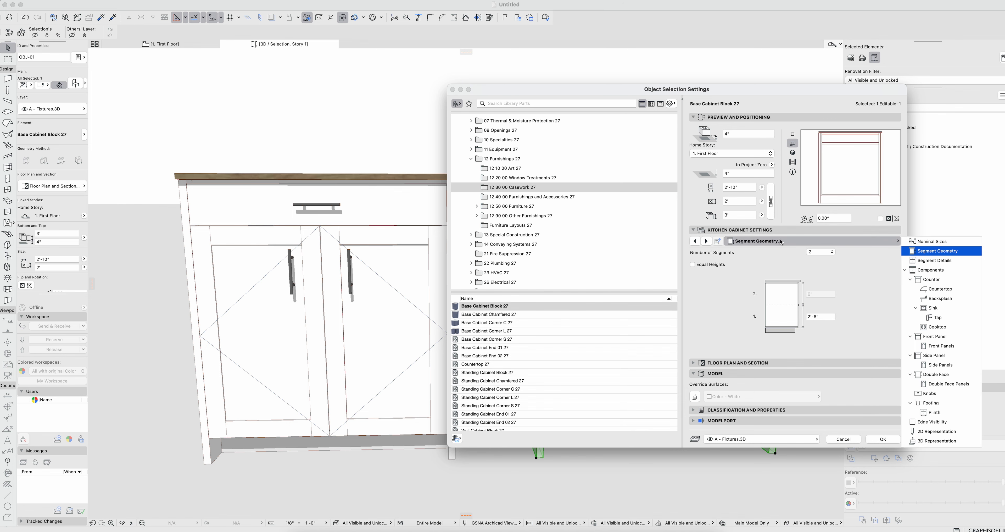
{"action": "left_click", "coordinate": [935, 260]}
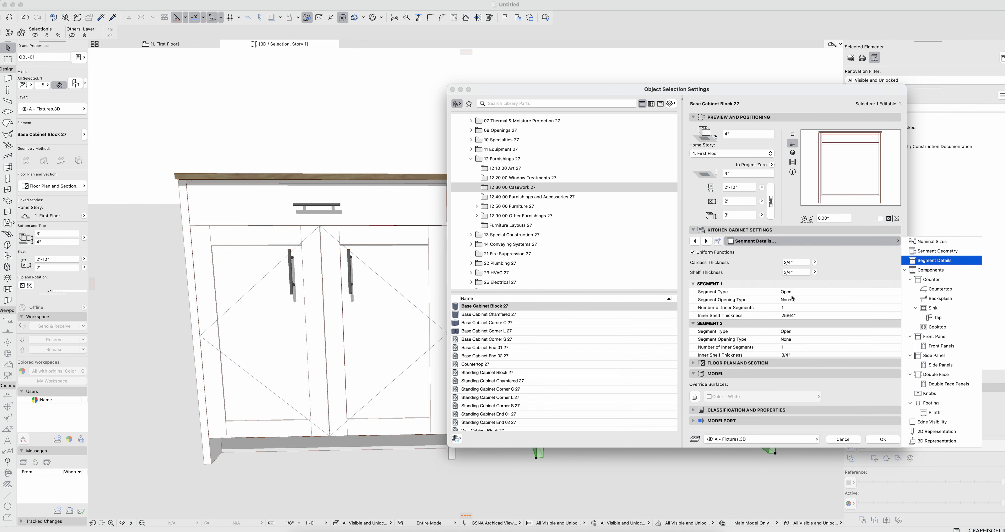
{"action": "left_click", "coordinate": [795, 292]}
{"action": "left_click", "coordinate": [707, 253]}
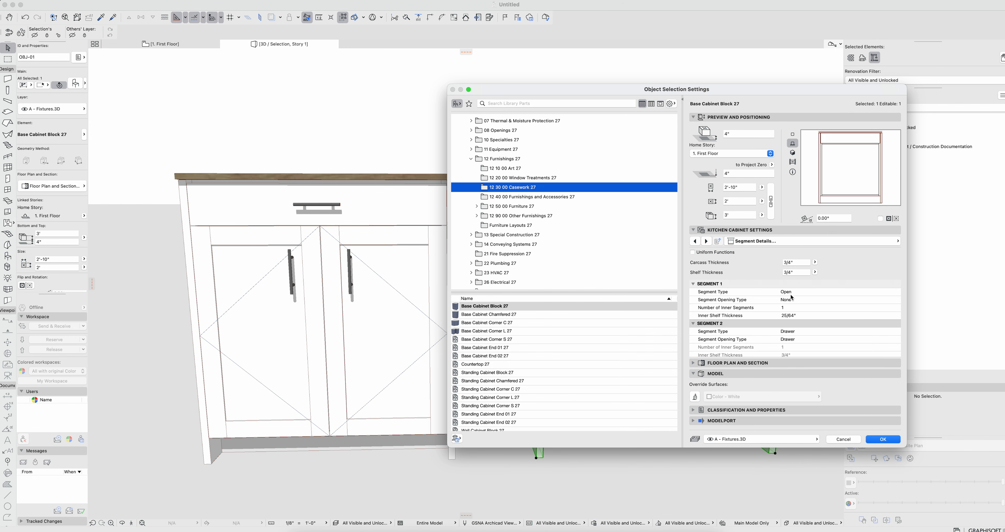
Make Segment 1 a Door segment with the Double Door opening type.
{"action": "left_click", "coordinate": [801, 300]}
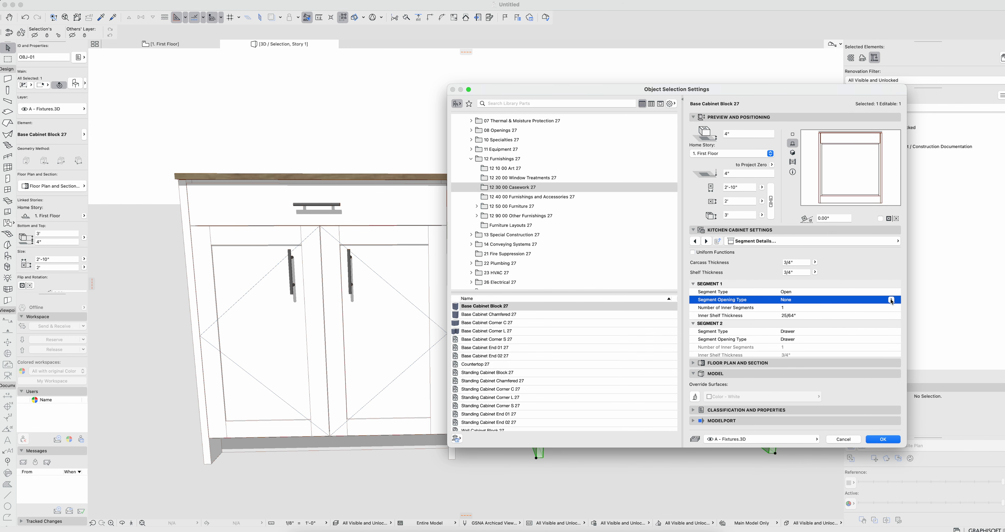
{"action": "left_click", "coordinate": [890, 291]}
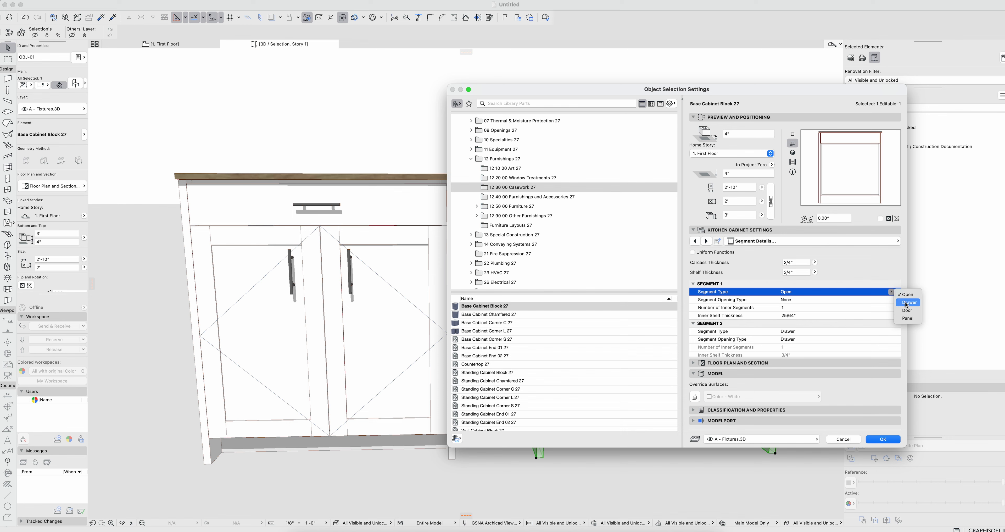
{"action": "left_click", "coordinate": [907, 310]}
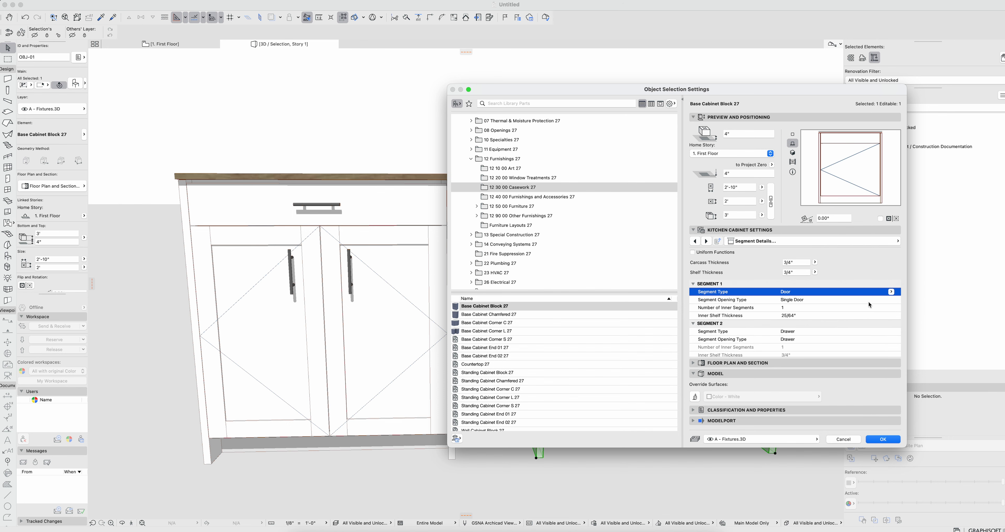
{"action": "left_click", "coordinate": [829, 300]}
{"action": "left_click", "coordinate": [891, 300]}
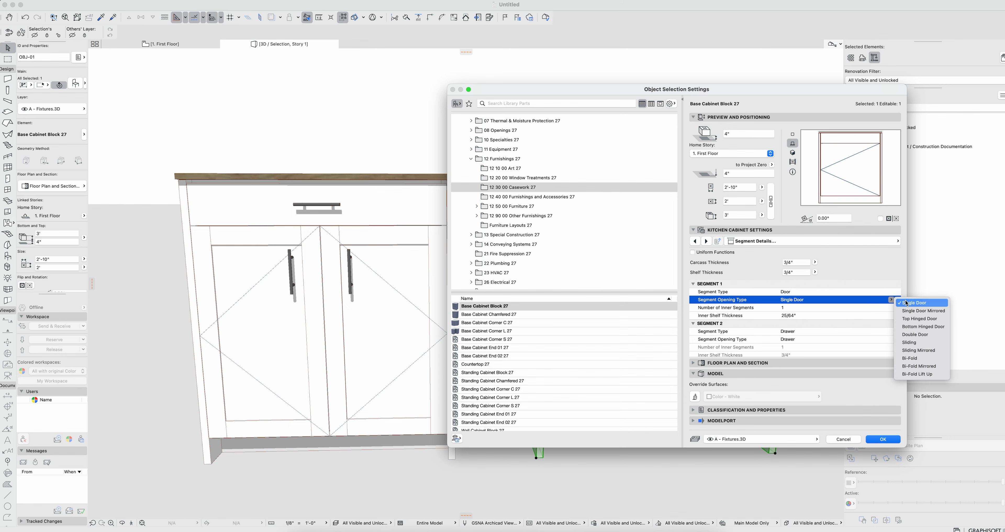
{"action": "left_click", "coordinate": [915, 335]}
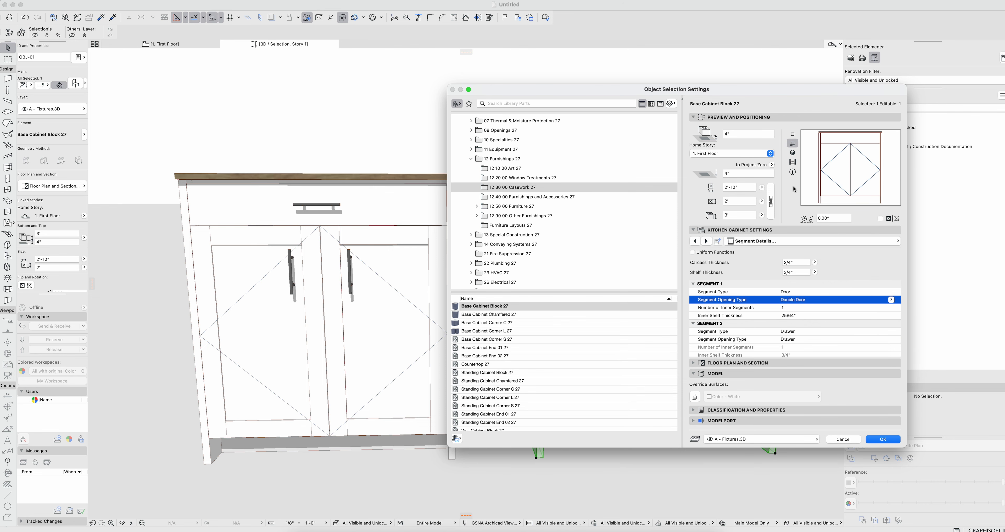
Give the Segment 1 front panels the Full Framed style and the second frame joinery option.
{"action": "left_click", "coordinate": [708, 241]}
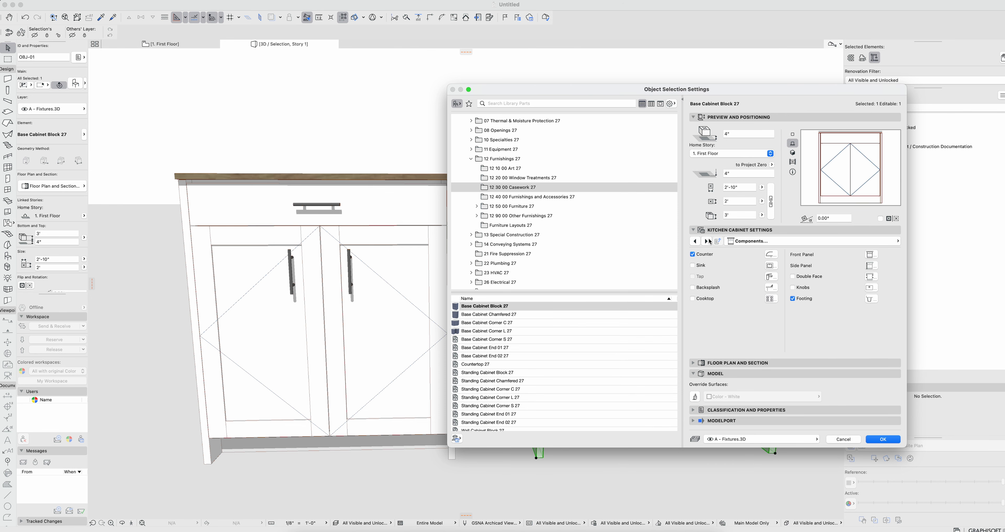
{"action": "left_click", "coordinate": [710, 241]}
{"action": "left_click", "coordinate": [743, 241]}
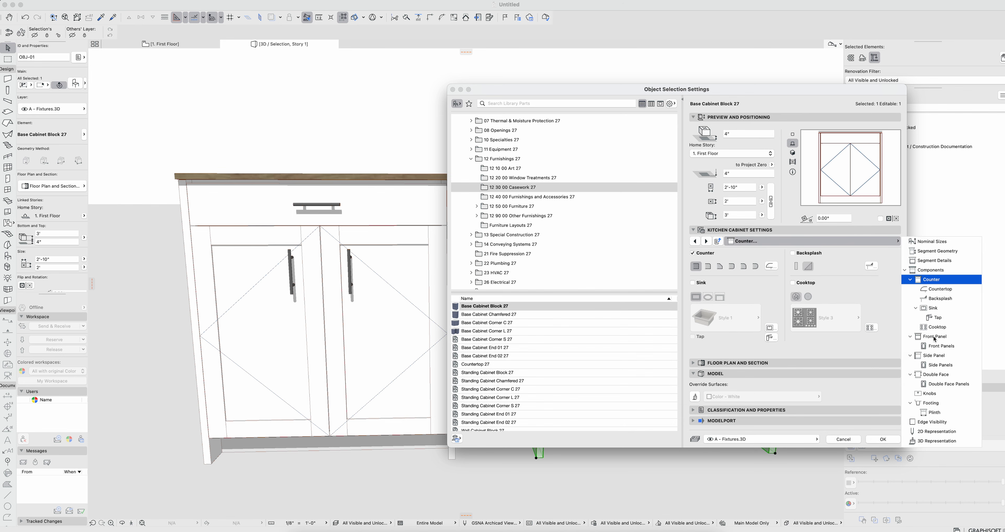
{"action": "left_click", "coordinate": [941, 345]}
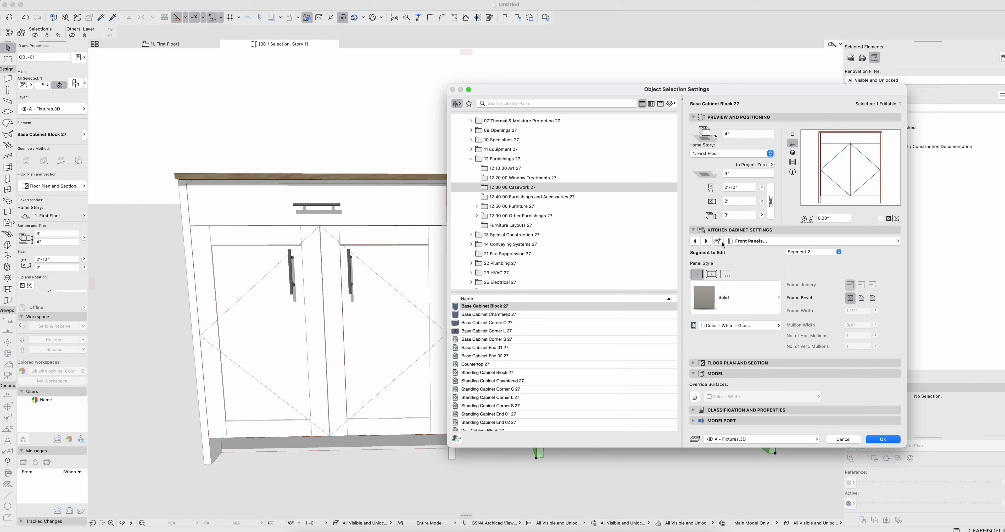
{"action": "left_click", "coordinate": [818, 252]}
{"action": "left_click", "coordinate": [803, 243]}
{"action": "left_click", "coordinate": [712, 274]}
{"action": "left_click", "coordinate": [733, 306]}
{"action": "left_click", "coordinate": [733, 304]}
{"action": "left_click", "coordinate": [862, 287]}
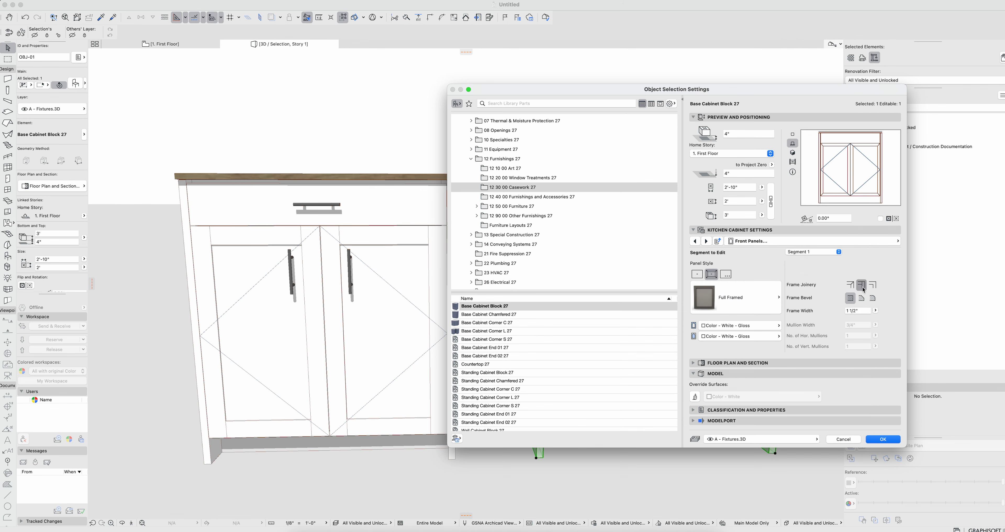
Enable knobs on the copied cabinet's front panels.
{"action": "left_click", "coordinate": [743, 241]}
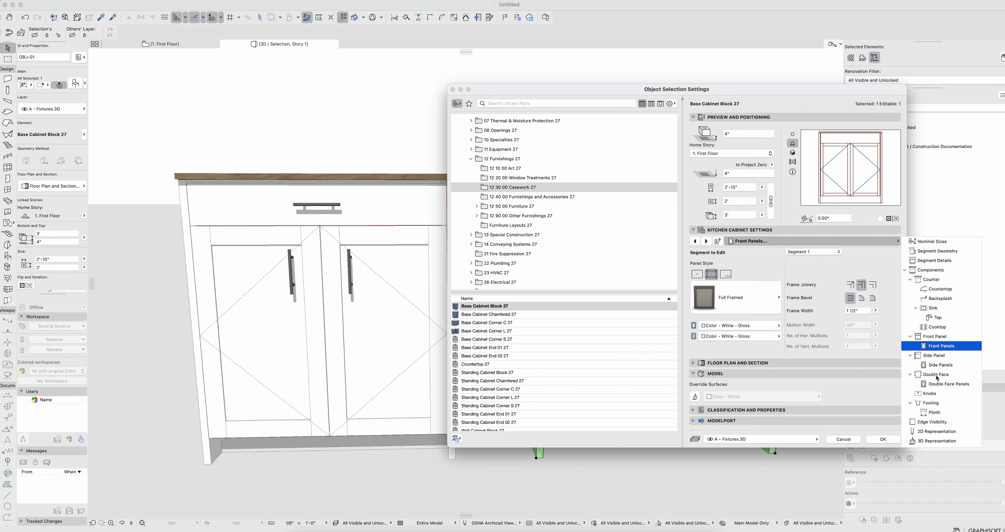
{"action": "left_click", "coordinate": [946, 393]}
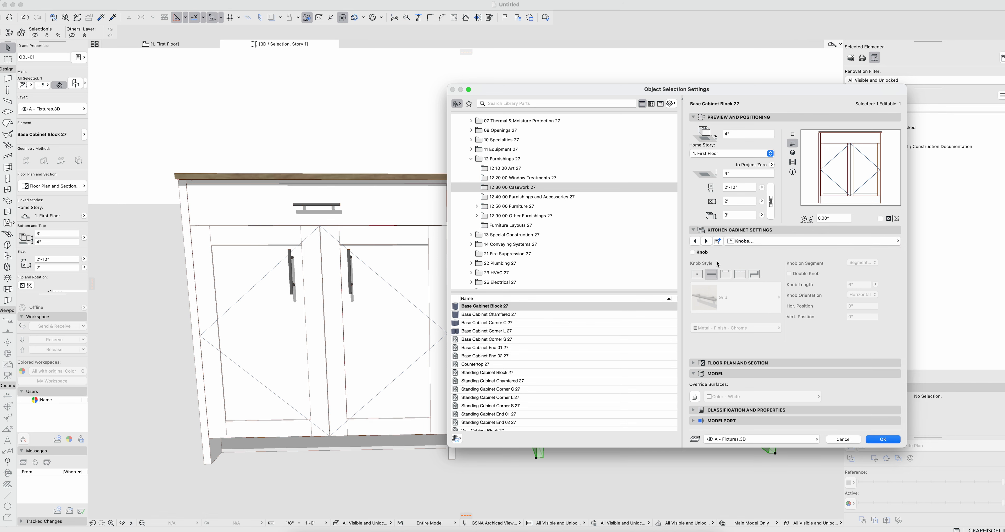
{"action": "left_click", "coordinate": [693, 252]}
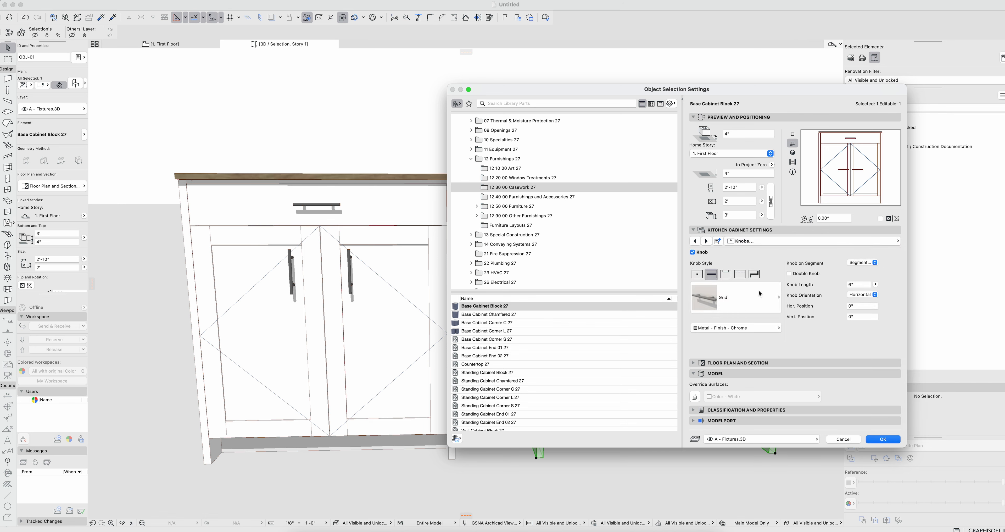
Set the knob orientation to Vertical for Segment 1, the double doors.
{"action": "left_click", "coordinate": [876, 295]}
{"action": "left_click", "coordinate": [868, 304]}
{"action": "left_click", "coordinate": [866, 296]}
{"action": "left_click", "coordinate": [861, 286]}
{"action": "left_click", "coordinate": [862, 263]}
{"action": "left_click", "coordinate": [861, 254]}
{"action": "left_click", "coordinate": [861, 295]}
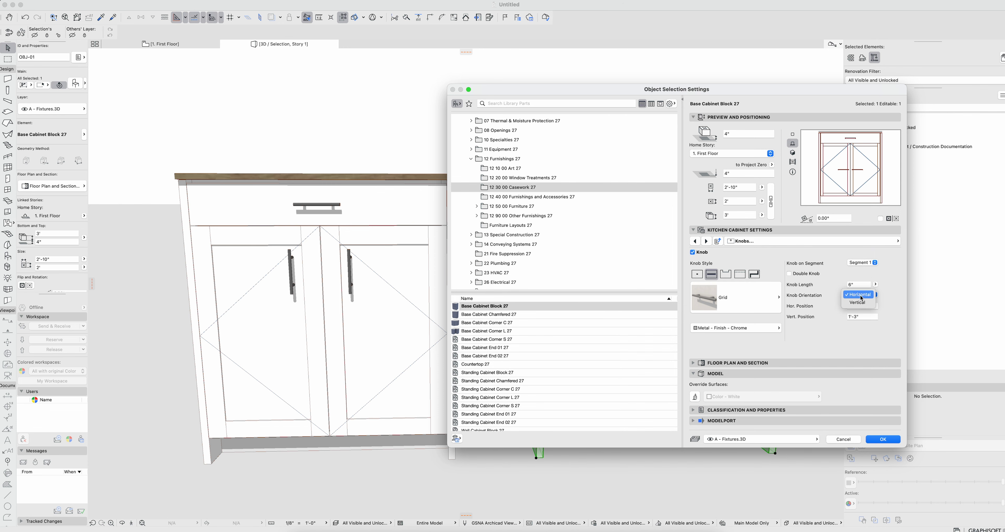
{"action": "left_click", "coordinate": [858, 303]}
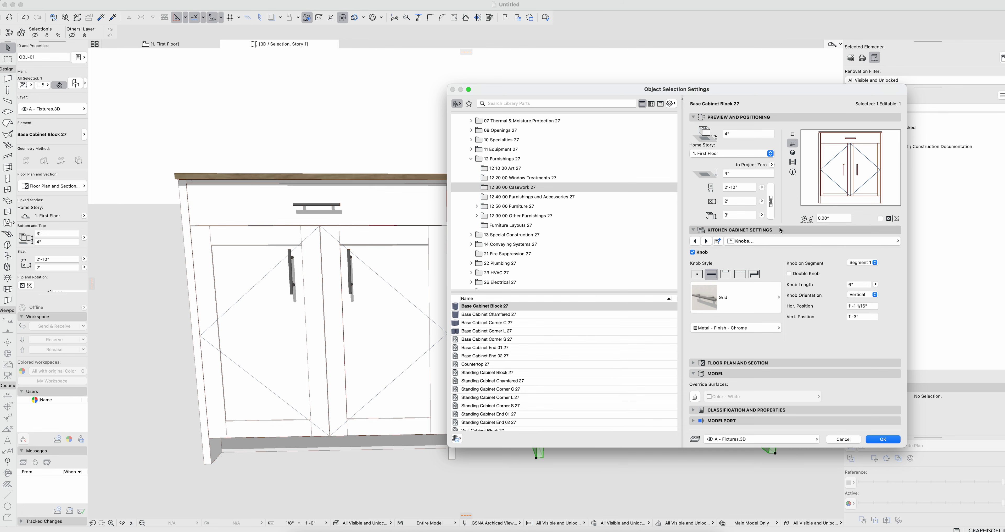
Set the front panel position to Inset, apply the cabinet settings and deselect the cabinet.
{"action": "left_click", "coordinate": [773, 241]}
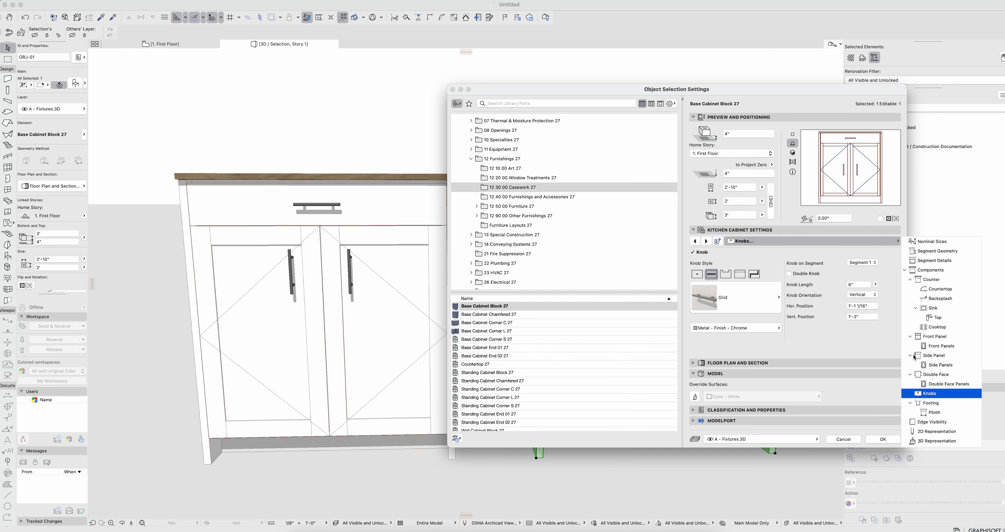
{"action": "left_click", "coordinate": [942, 338]}
{"action": "left_click", "coordinate": [837, 298]}
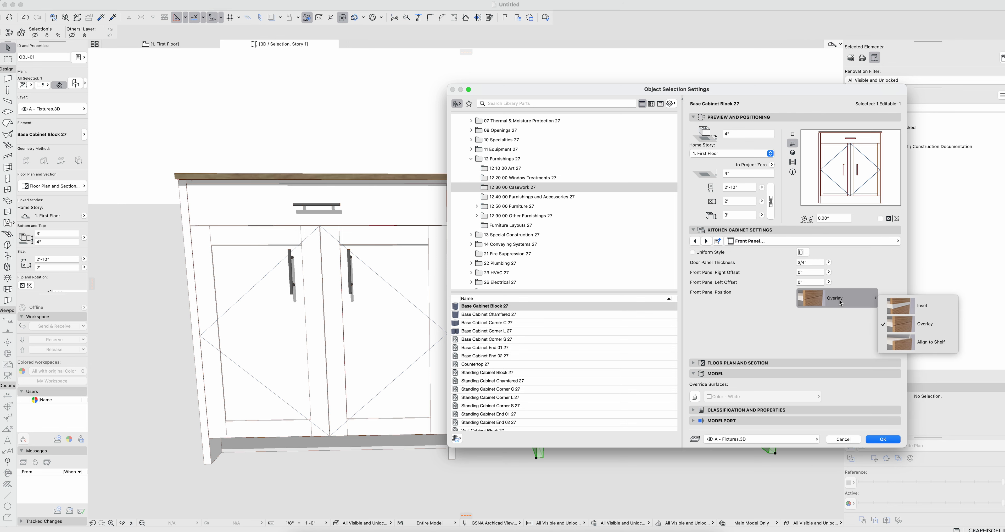
{"action": "left_click", "coordinate": [929, 308]}
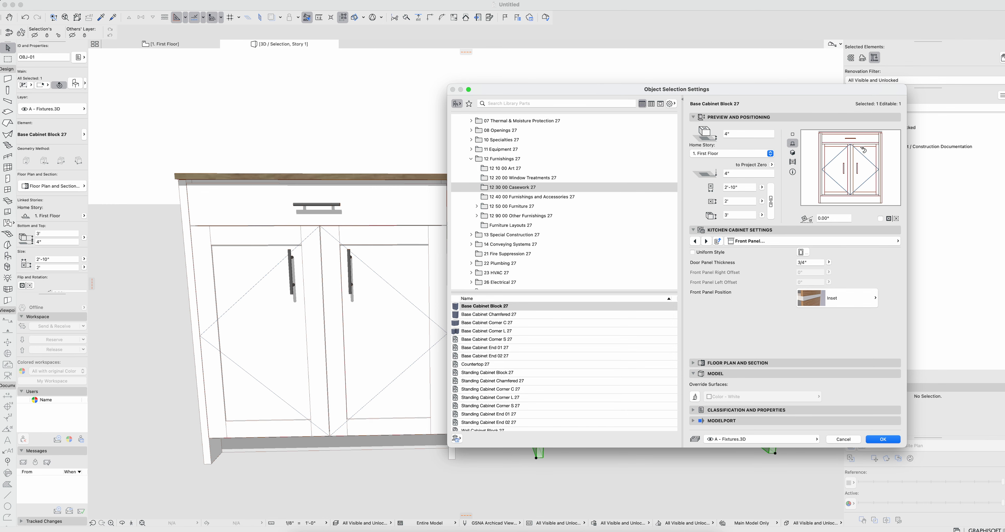
{"action": "key", "text": "Return"}
{"action": "key", "text": "Escape"}
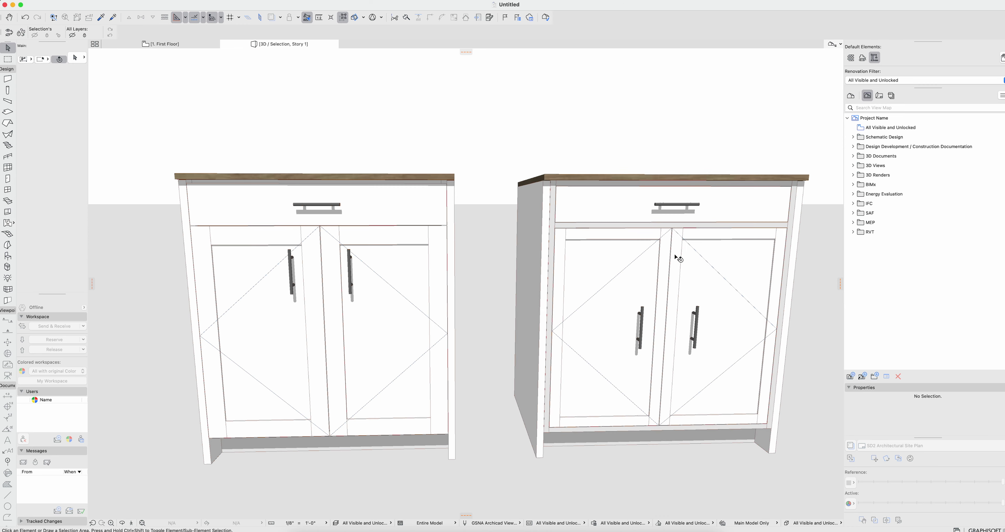
Move the inset cabinet's door knobs graphically to the upper inner corners of the two doors.
{"action": "middle_click_drag", "start_coordinate": [675, 256], "coordinate": [534, 227], "text": "shift"}
{"action": "middle_click_drag", "start_coordinate": [700, 302], "coordinate": [644, 285], "text": "shift"}
{"action": "left_click", "coordinate": [631, 319]}
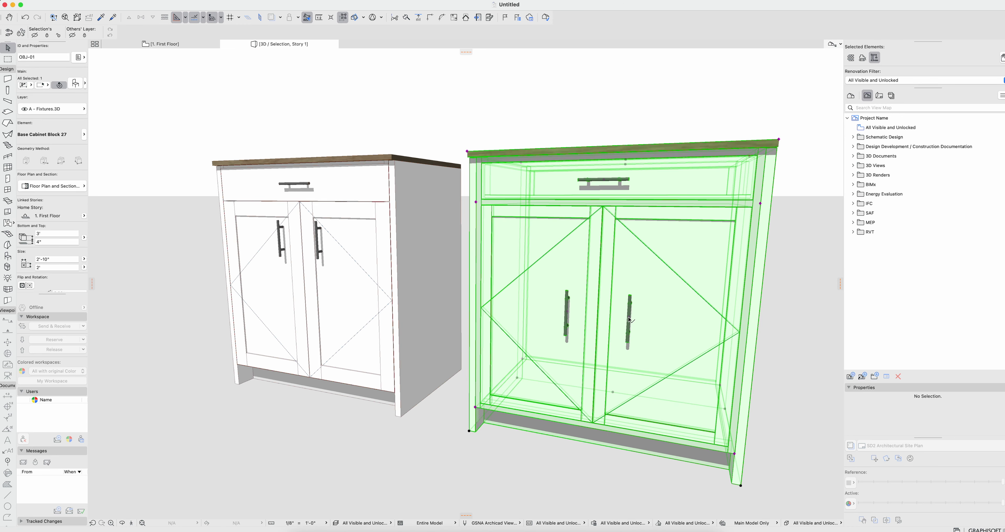
{"action": "left_click", "coordinate": [628, 318]}
{"action": "left_click", "coordinate": [605, 315]}
{"action": "left_click", "coordinate": [604, 315]}
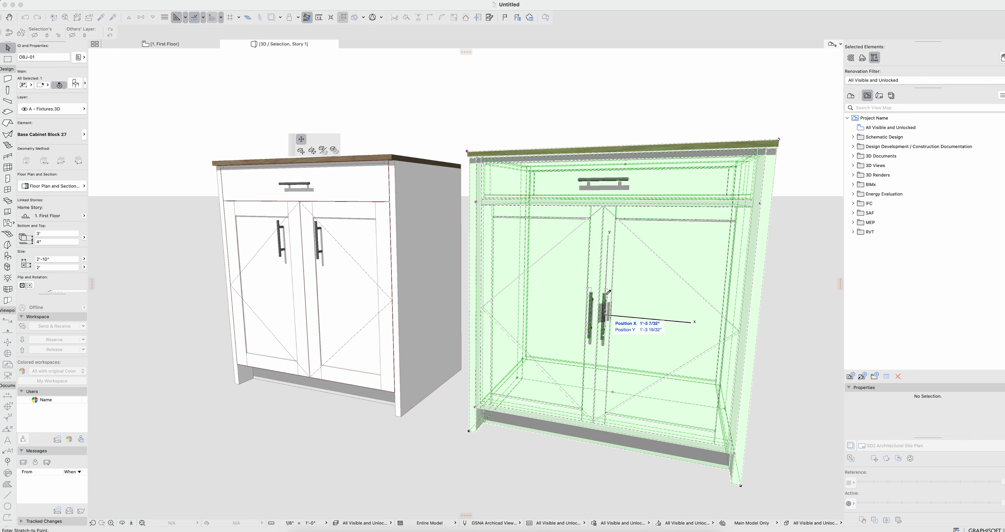
{"action": "left_click", "coordinate": [609, 250]}
{"action": "key", "text": "Escape"}
{"action": "middle_click_drag", "start_coordinate": [646, 261], "coordinate": [707, 245], "text": "shift"}
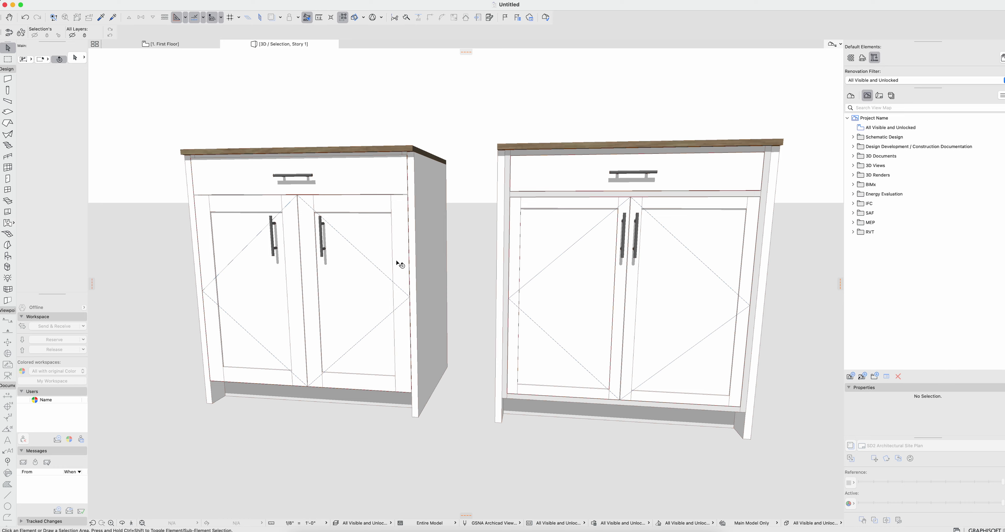
Move the overlay cabinet's door knobs inward so they sit on the stiles beside the centre line.
{"action": "left_click", "coordinate": [343, 254]}
{"action": "left_click", "coordinate": [323, 237]}
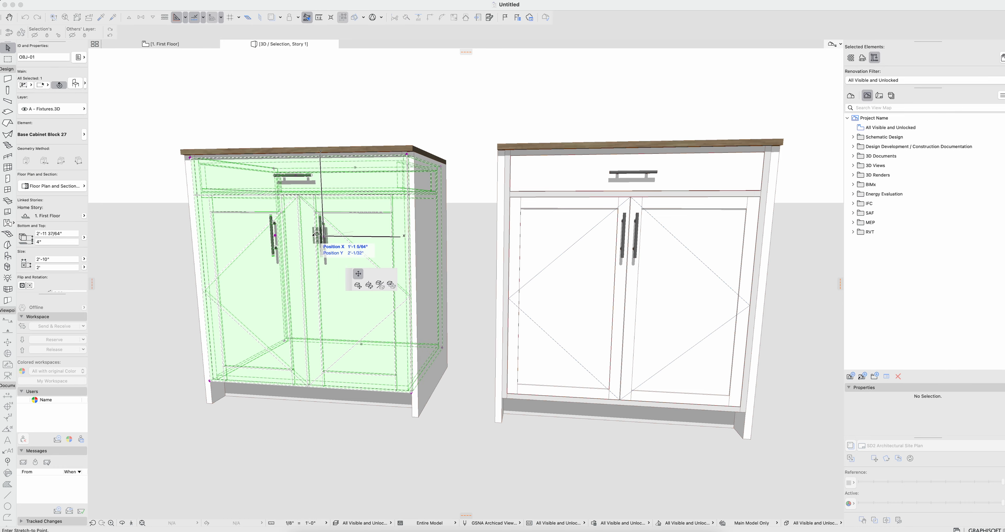
{"action": "left_click", "coordinate": [321, 238]}
{"action": "middle_click_drag", "start_coordinate": [324, 239], "coordinate": [525, 252], "text": "shift"}
{"action": "key", "text": "Escape"}
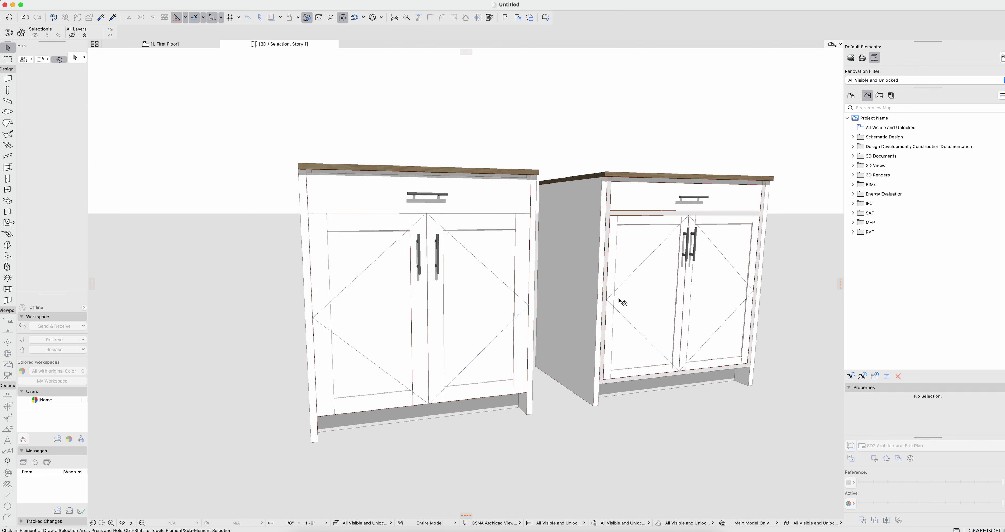
{"action": "middle_click_drag", "start_coordinate": [414, 264], "coordinate": [458, 213], "text": "shift"}
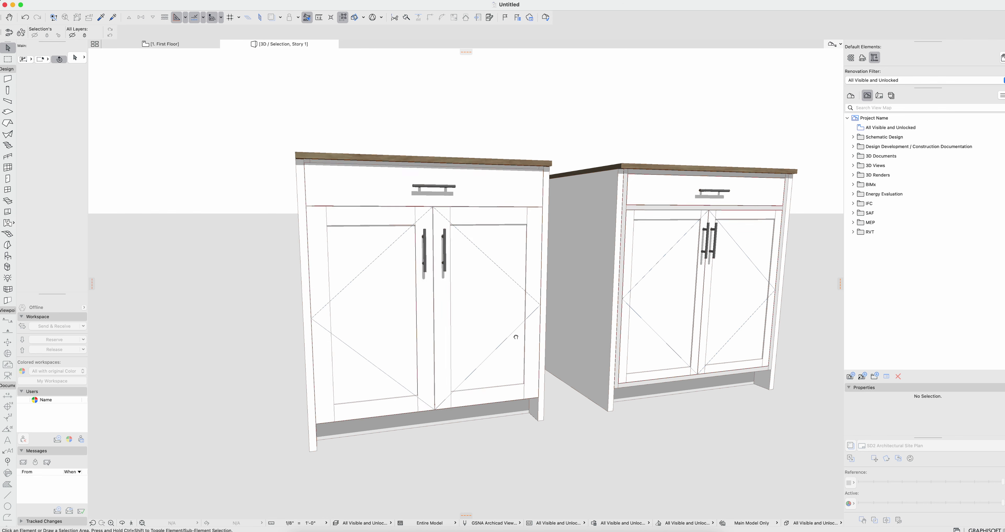
{"action": "middle_click_drag", "start_coordinate": [518, 338], "coordinate": [521, 297]}
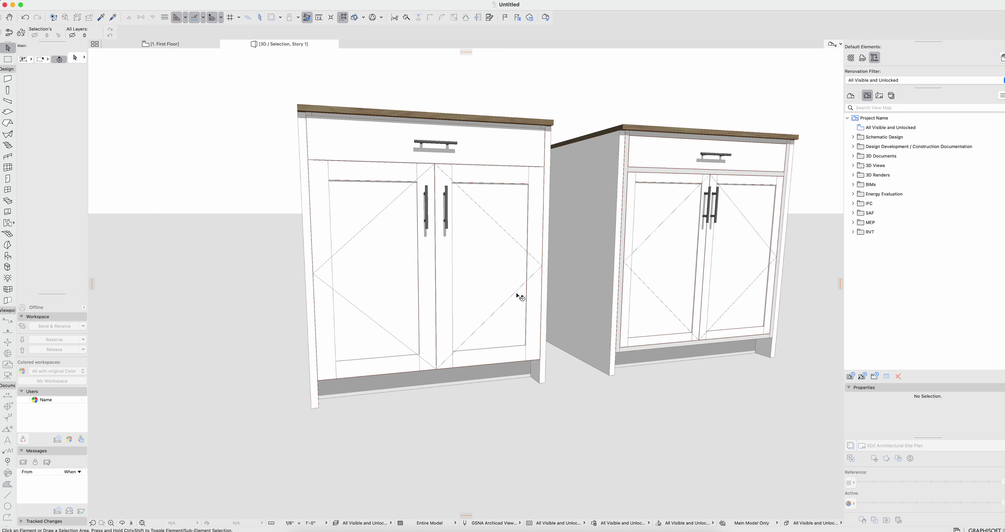
In the floor plan, move the separate drawer-and-door front assembly onto the red cabinet elevation, aligned with its inner side edge.
{"action": "left_click", "coordinate": [543, 318]}
{"action": "key", "text": "Escape"}
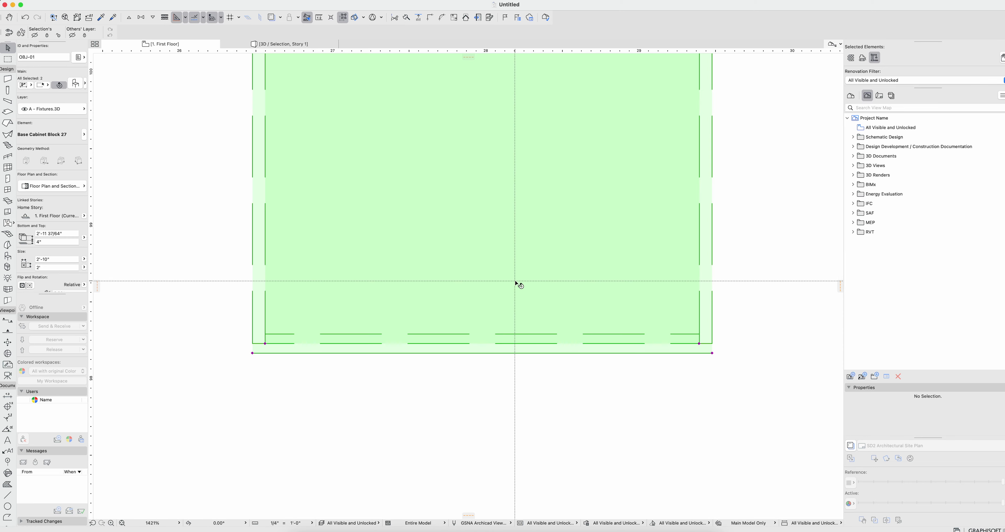
{"action": "key", "text": "Escape"}
{"action": "scroll", "coordinate": [515, 282], "scroll_direction": "down", "scroll_amount": 12}
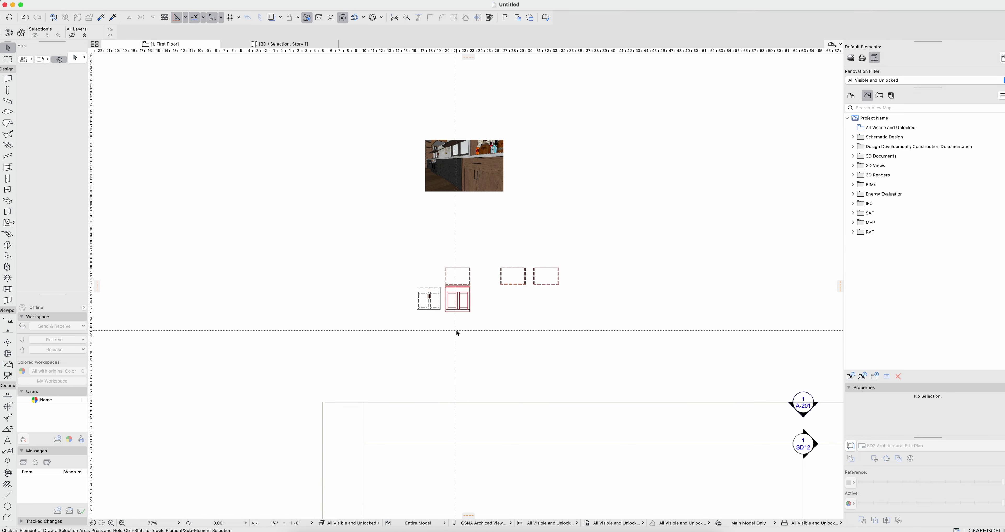
{"action": "scroll", "coordinate": [458, 332], "scroll_direction": "up", "scroll_amount": 6}
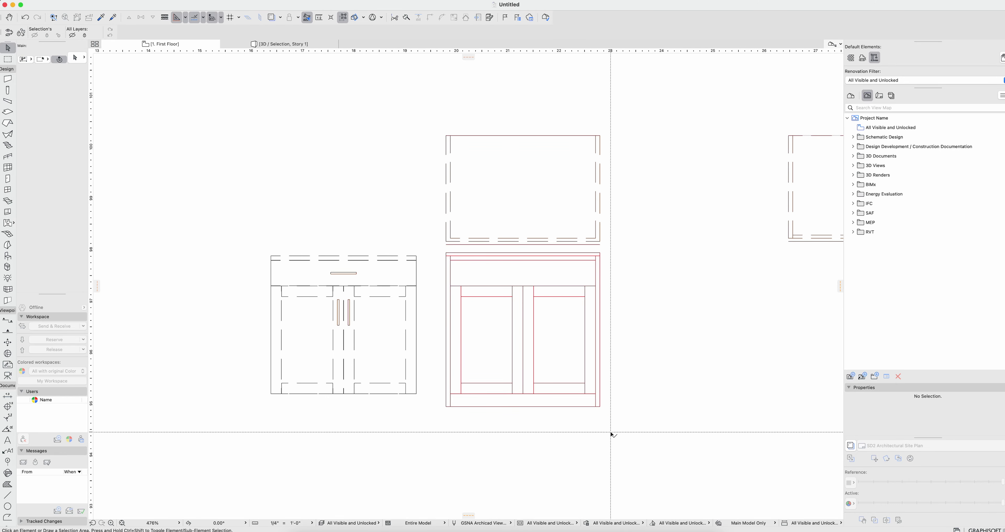
{"action": "left_click_drag", "start_coordinate": [611, 432], "coordinate": [436, 250]}
{"action": "key", "text": "Escape"}
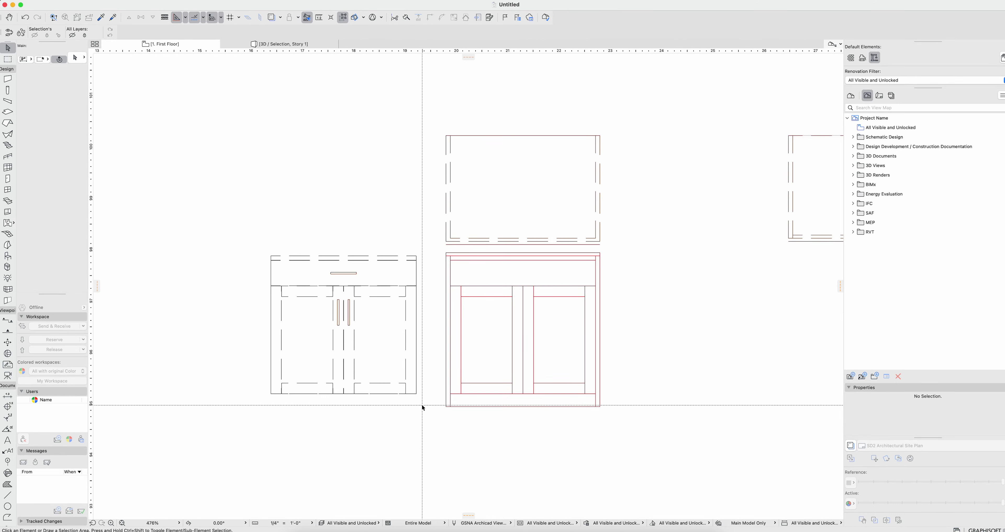
{"action": "left_click_drag", "start_coordinate": [422, 405], "coordinate": [245, 247]}
{"action": "key", "text": "super+d"}
{"action": "left_click", "coordinate": [271, 358]}
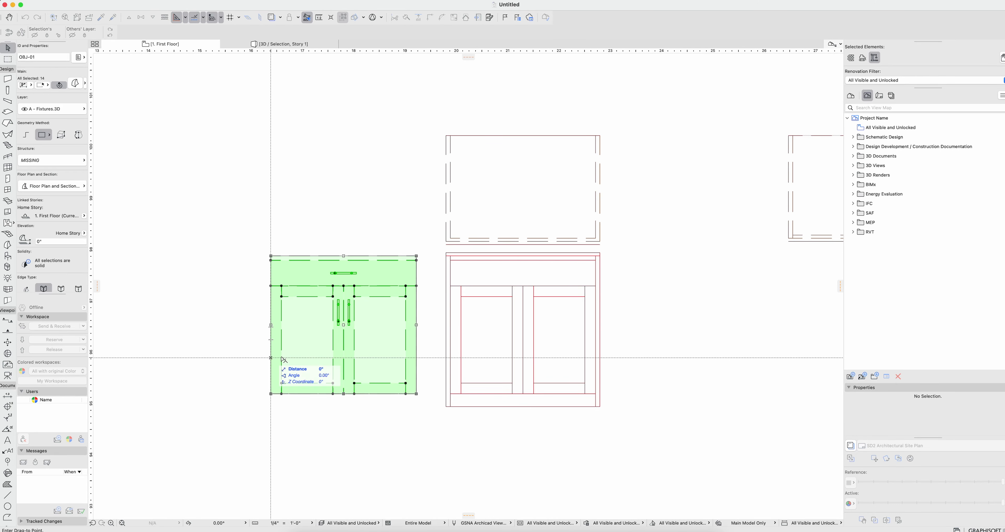
{"action": "left_click", "coordinate": [450, 358]}
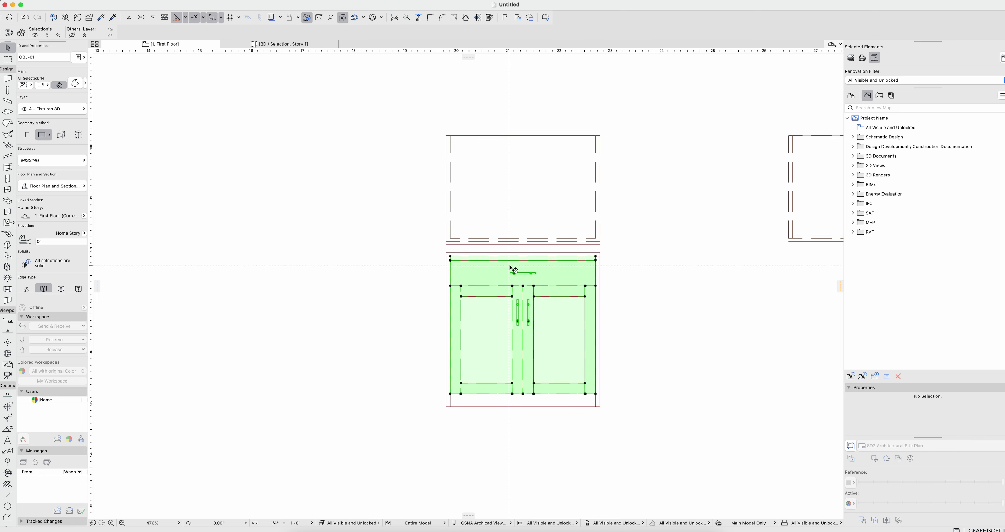
Examine the modelled drawer front, framed doors and handles in plan and in 3D from several angles.
{"action": "scroll", "coordinate": [505, 293], "scroll_direction": "up", "scroll_amount": 2}
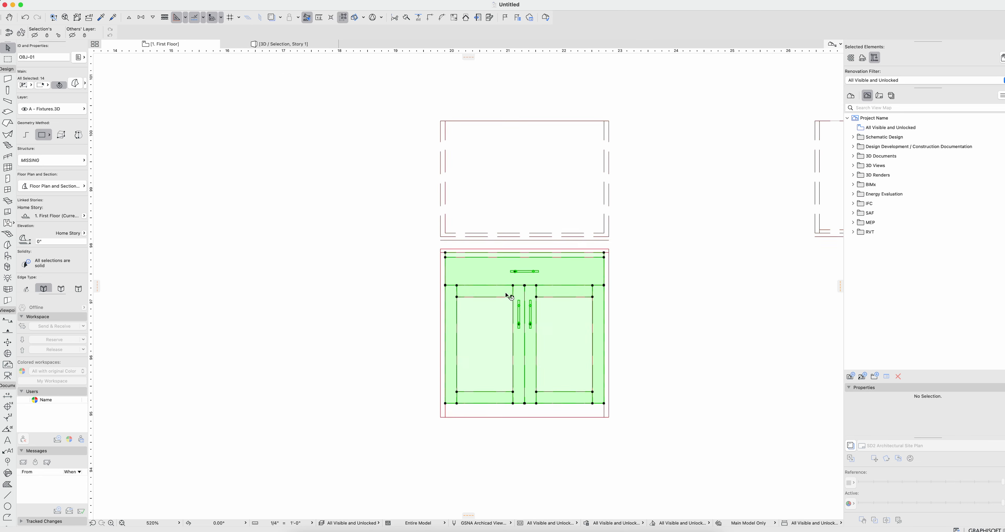
{"action": "scroll", "coordinate": [507, 295], "scroll_direction": "up", "scroll_amount": 5}
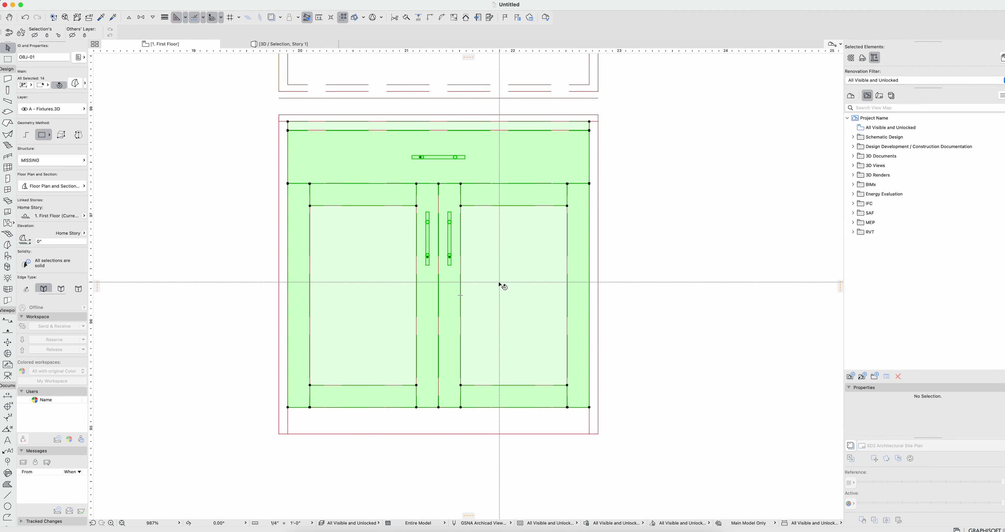
{"action": "middle_click_drag", "start_coordinate": [426, 186], "coordinate": [460, 261]}
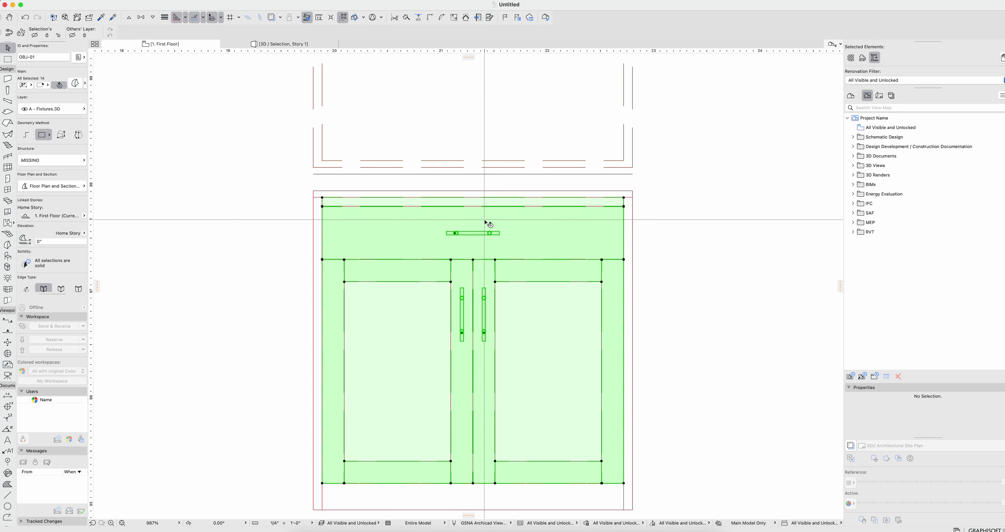
{"action": "scroll", "coordinate": [489, 209], "scroll_direction": "down", "scroll_amount": 5}
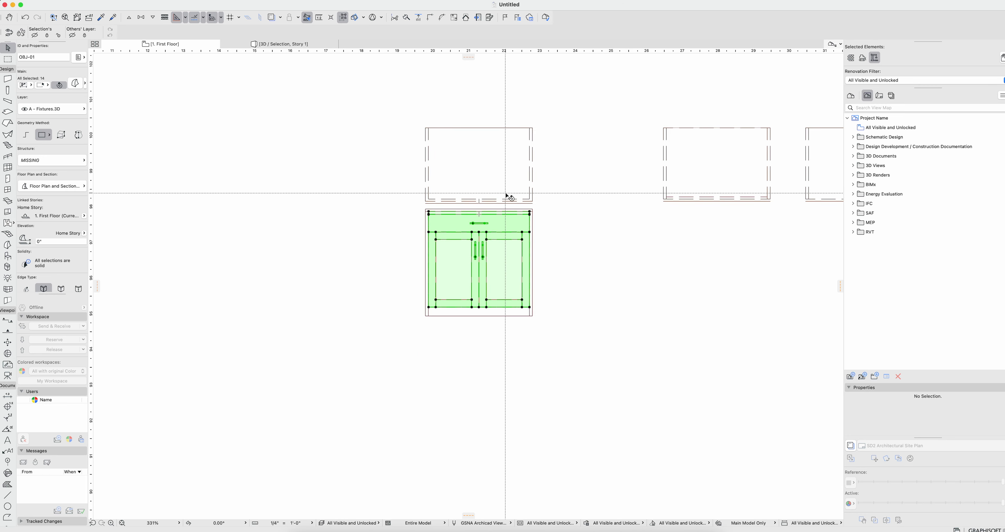
{"action": "key", "text": "F3"}
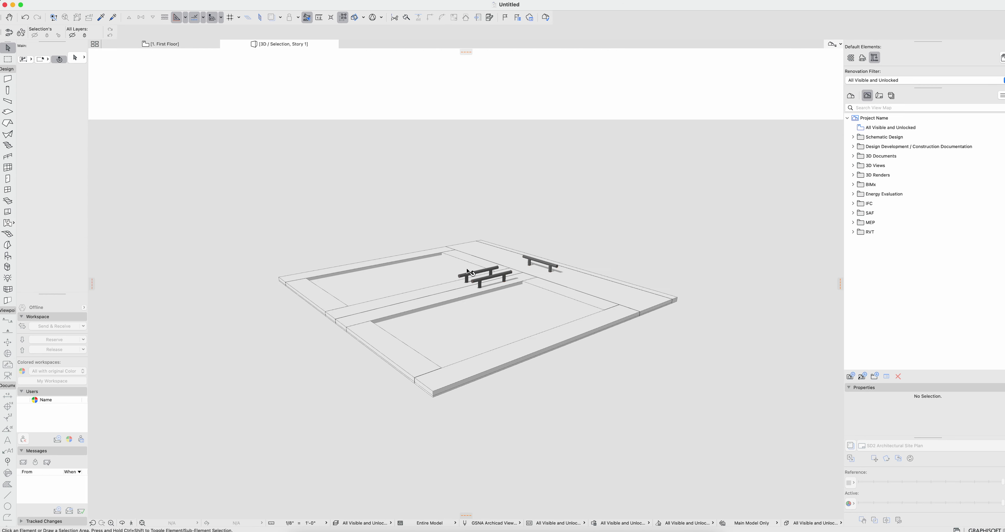
{"action": "middle_click_drag", "start_coordinate": [468, 269], "coordinate": [564, 292], "text": "shift"}
{"action": "scroll", "coordinate": [564, 344], "scroll_direction": "up", "scroll_amount": 5}
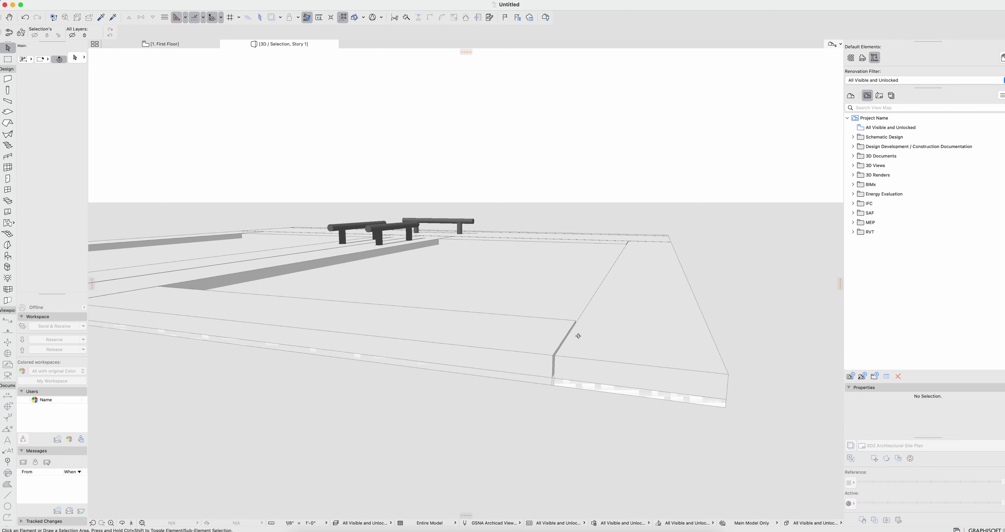
{"action": "middle_click_drag", "start_coordinate": [414, 313], "coordinate": [738, 392], "text": "shift"}
{"action": "middle_click_drag", "start_coordinate": [485, 386], "coordinate": [552, 393], "text": "shift"}
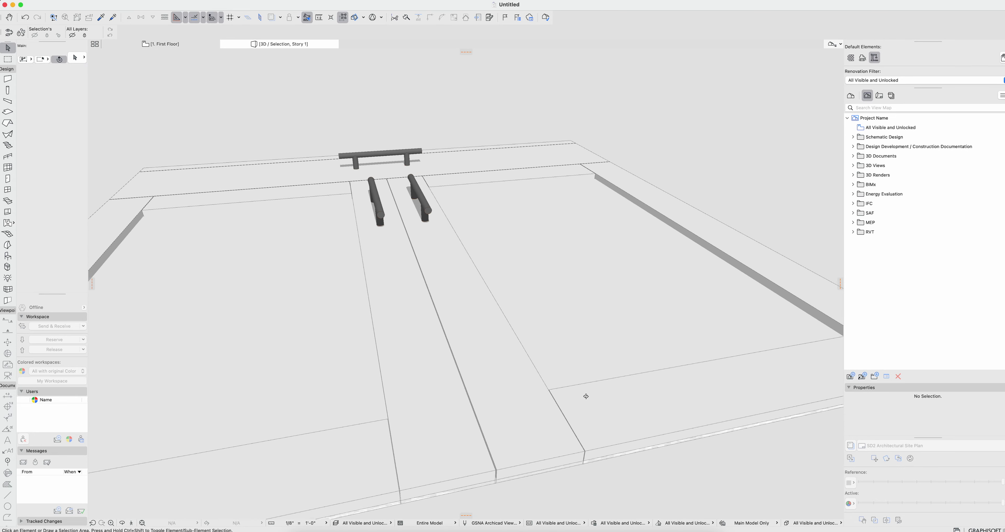
{"action": "middle_click_drag", "start_coordinate": [586, 396], "coordinate": [499, 395], "text": "shift"}
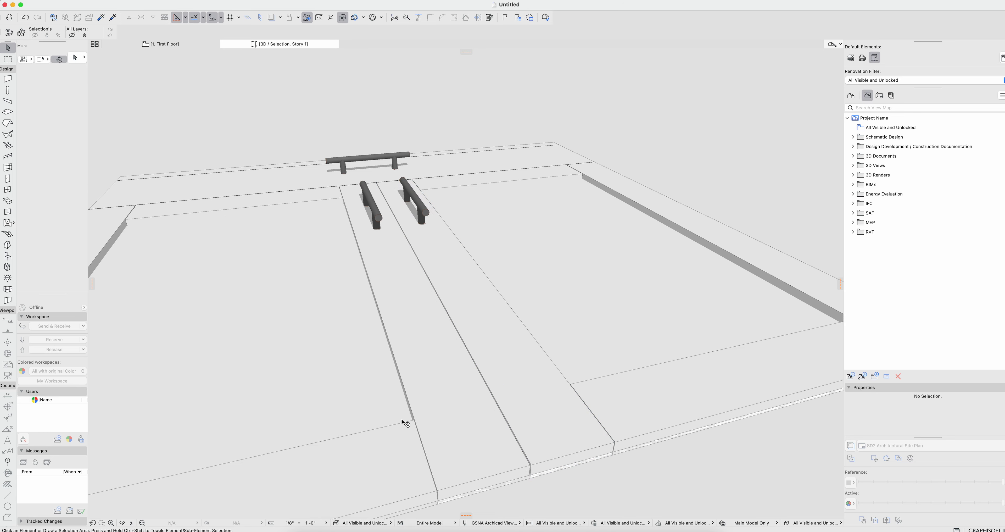
{"action": "scroll", "coordinate": [424, 412], "scroll_direction": "down", "scroll_amount": 3}
{"action": "middle_click_drag", "start_coordinate": [424, 407], "coordinate": [450, 410], "text": "shift"}
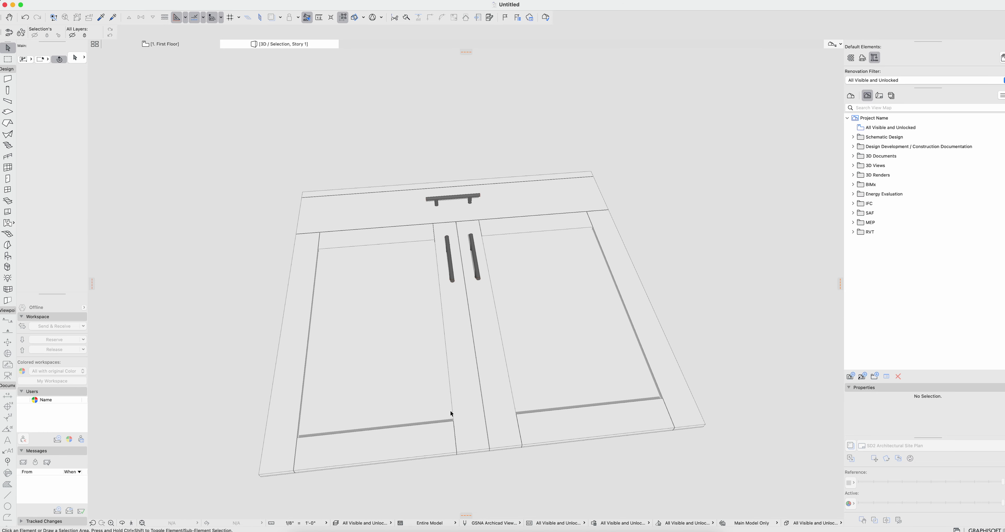
{"action": "mouse_move", "coordinate": [478, 321]}
{"action": "middle_mouse_down", "text": "shift"}
{"action": "mouse_move", "coordinate": [483, 410]}
{"action": "mouse_move", "coordinate": [411, 321]}
{"action": "middle_mouse_up", "text": "shift"}
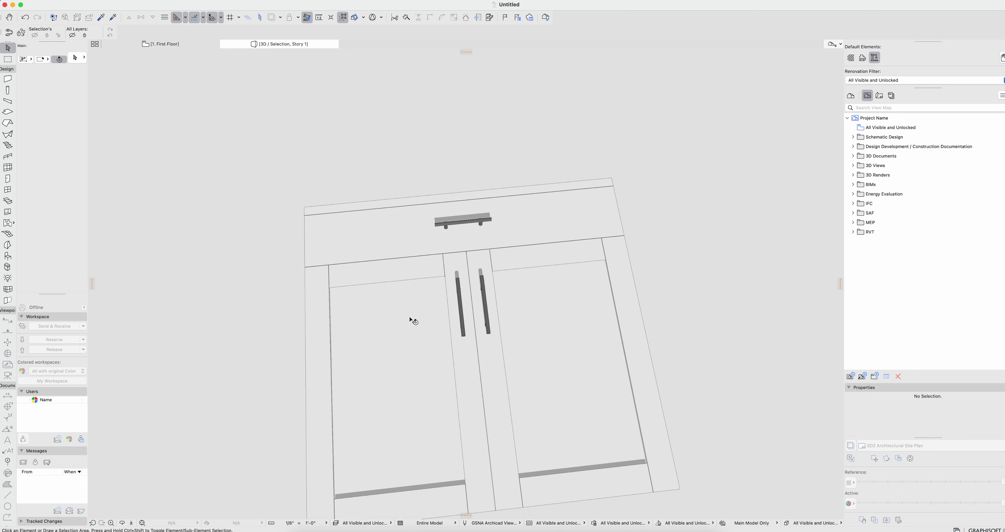
{"action": "left_click", "coordinate": [566, 190]}
{"action": "middle_click_drag", "start_coordinate": [607, 211], "coordinate": [415, 236], "text": "shift"}
{"action": "scroll", "coordinate": [464, 293], "scroll_direction": "up", "scroll_amount": 5}
{"action": "key", "text": "Escape"}
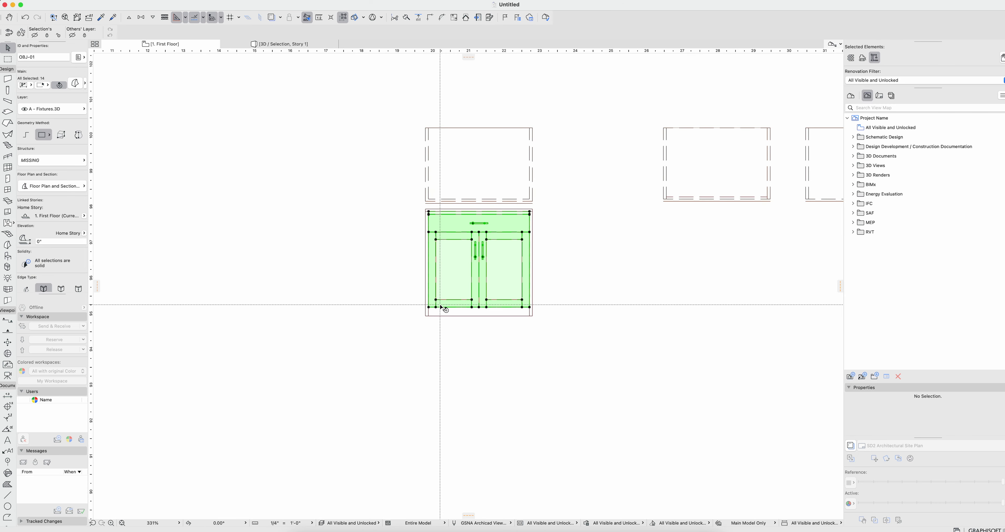
Clear the selection and select all slabs and handle elements that form the cabinet front.
{"action": "key", "text": "Escape"}
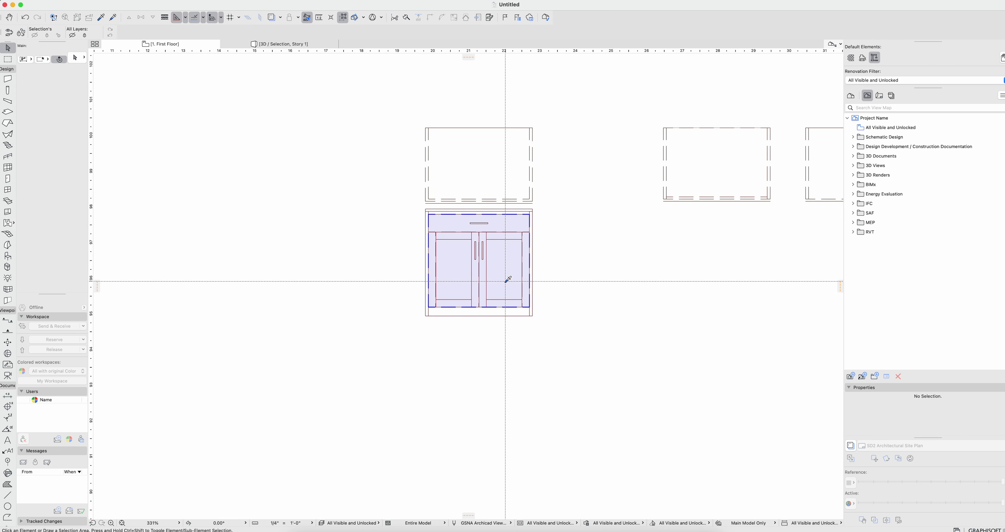
{"action": "left_click", "coordinate": [505, 282], "text": "alt"}
{"action": "key", "text": "super+a"}
{"action": "left_click", "coordinate": [483, 241], "text": "alt"}
{"action": "key", "text": "super+a"}
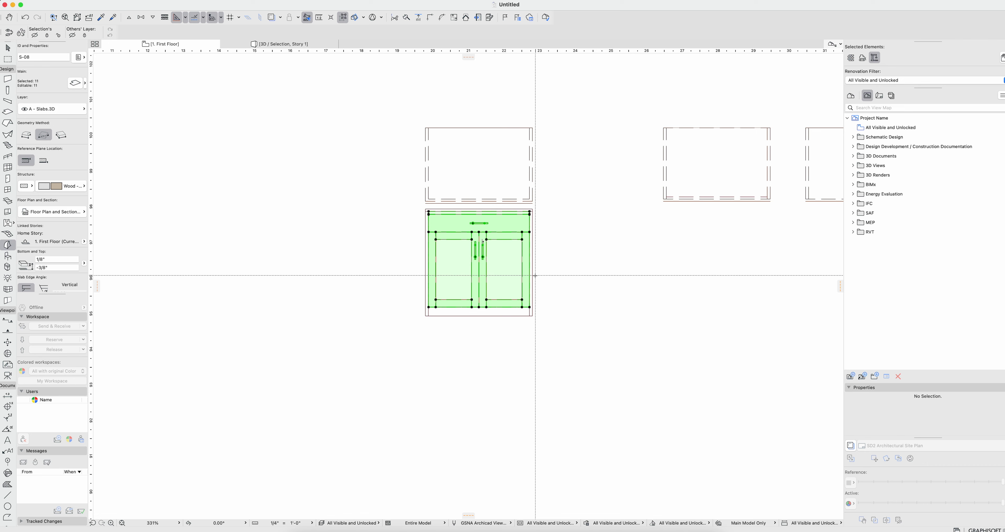
Save the selected cabinet front elements as a Cabinet Door library part named 3x Shaker Cab 2Dr 1 Drwr in the Embedded Library.
{"action": "left_click", "coordinate": [55, 0]}
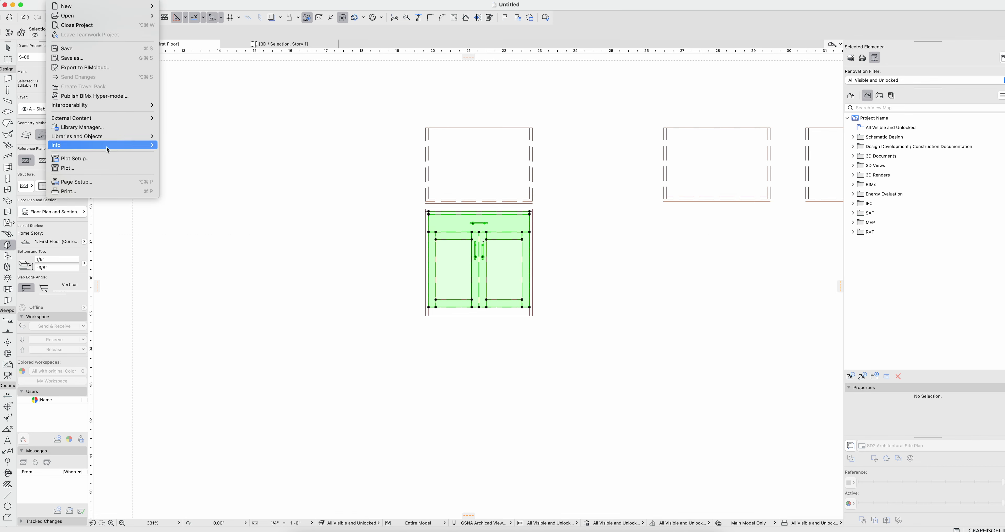
{"action": "mouse_move", "coordinate": [105, 142]}
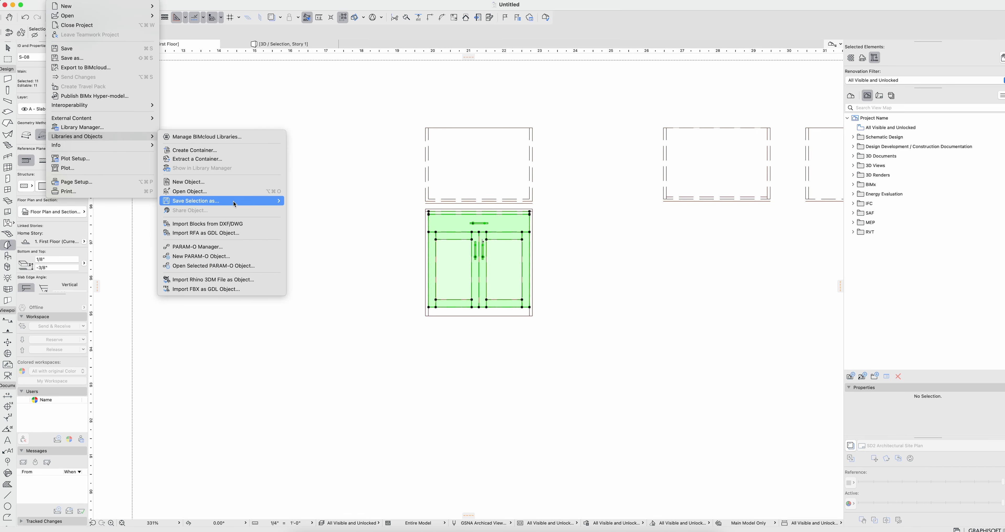
{"action": "mouse_move", "coordinate": [234, 204]}
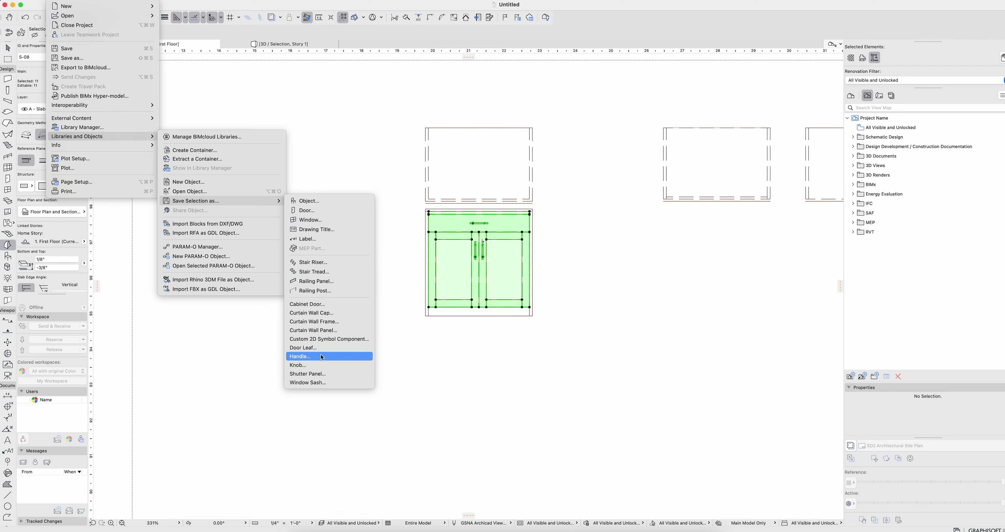
{"action": "left_click", "coordinate": [330, 304]}
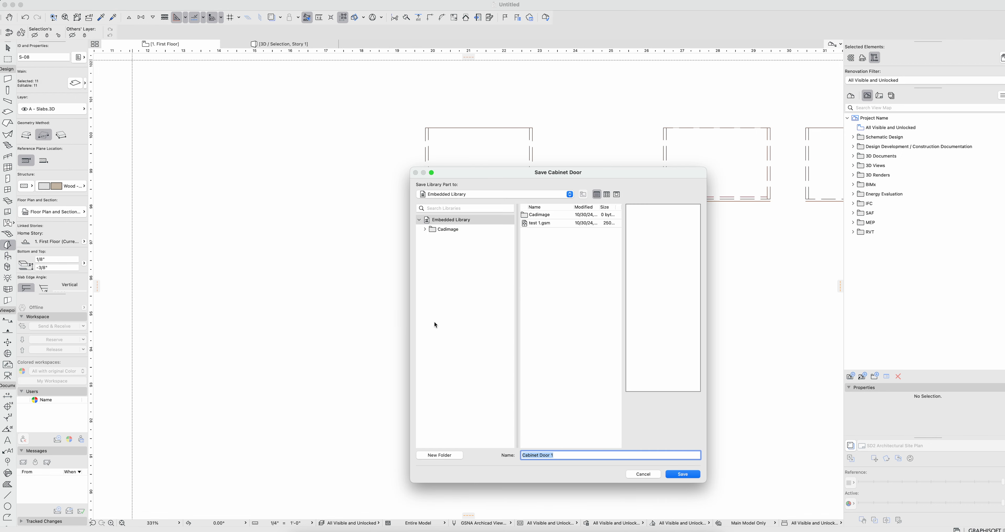
{"action": "type", "text": "S"}
{"action": "type", "text": "3"}
{"action": "type", "text": "x"}
{"action": "key", "text": "Return"}
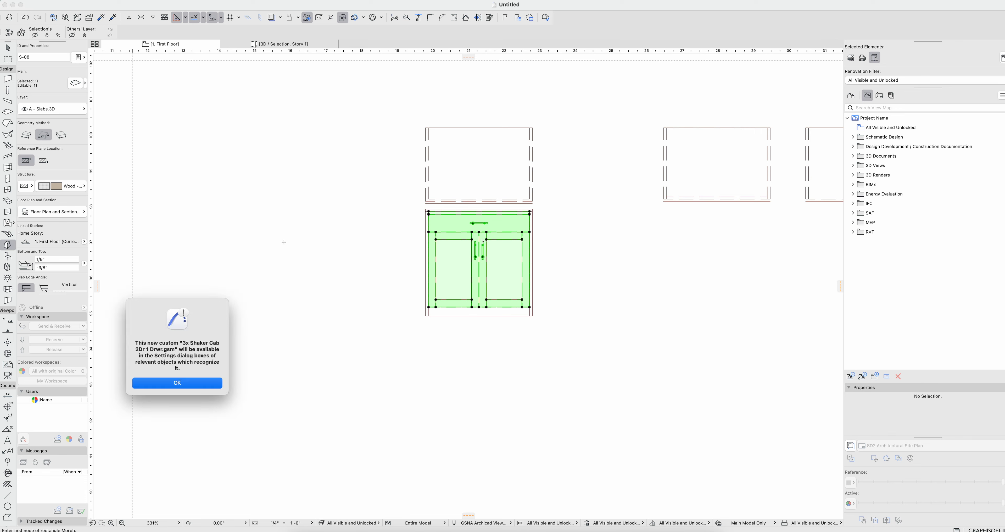
{"action": "key", "text": "Return"}
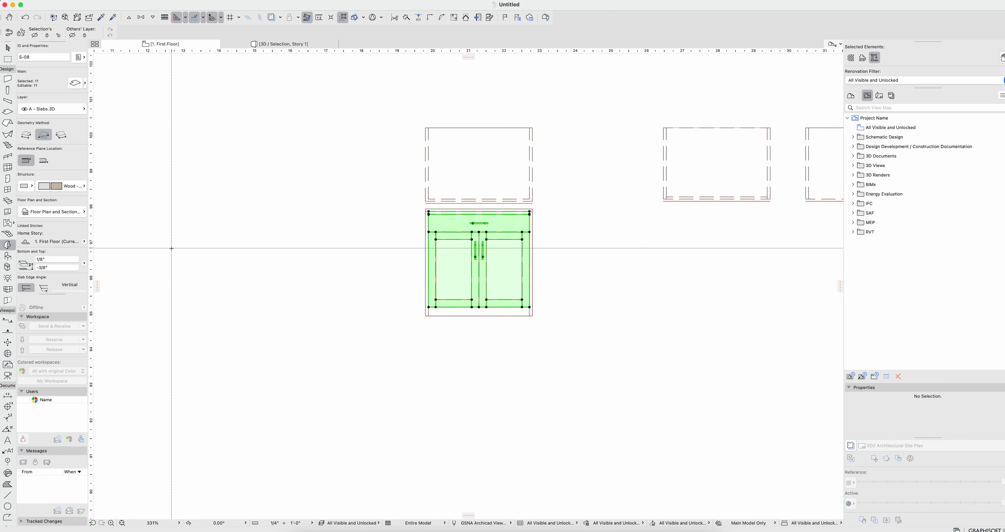
Move the selected drawer, door and handle assembly off the red cabinet elevation into the empty area beside it, and clear the selection.
{"action": "key", "text": "super+d"}
{"action": "left_click", "coordinate": [493, 288]}
{"action": "left_click", "coordinate": [270, 327]}
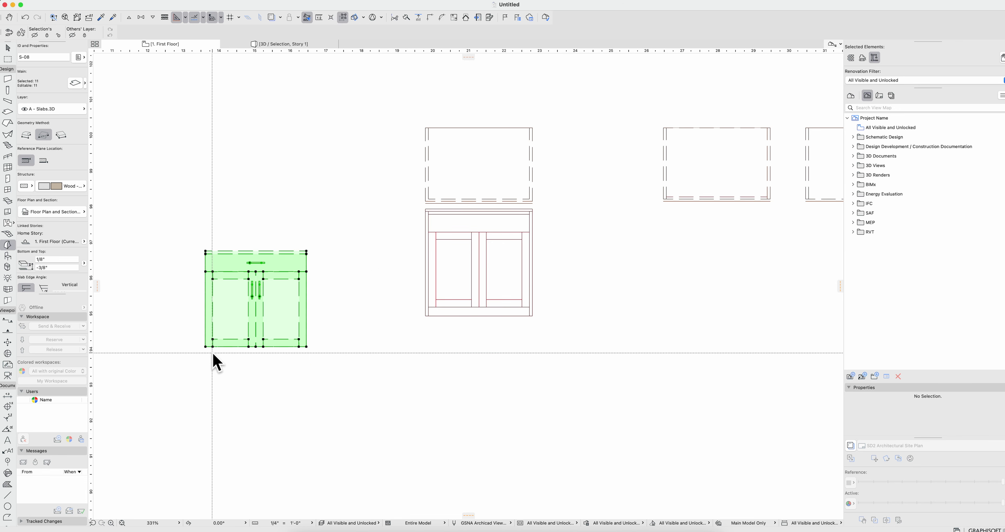
{"action": "key", "text": "Escape"}
{"action": "key", "text": "Escape"}
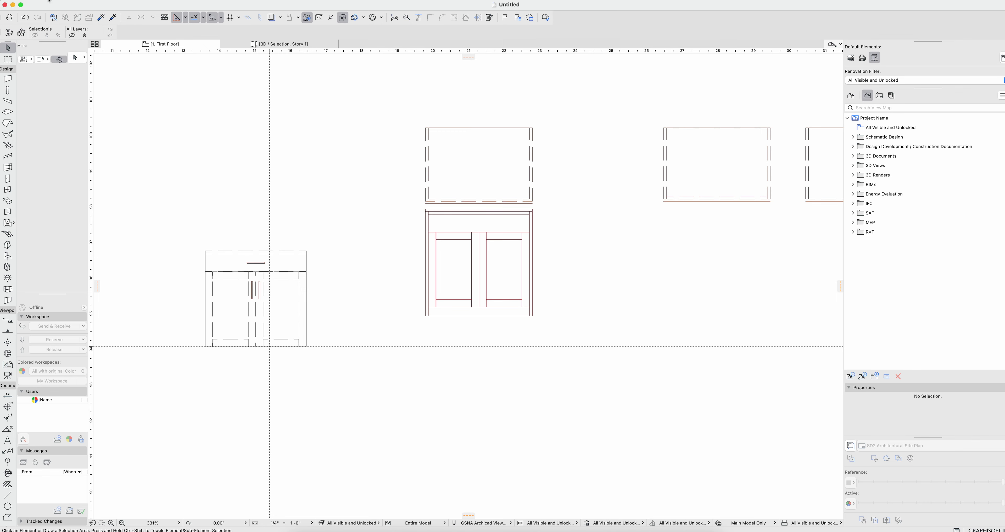
Copy the name of the 3x Shaker Cab 2Dr 1 Drwr part from the Embedded Library in the Library Manager.
{"action": "left_click", "coordinate": [49, 1]}
{"action": "left_click", "coordinate": [105, 128]}
{"action": "left_click", "coordinate": [396, 20]}
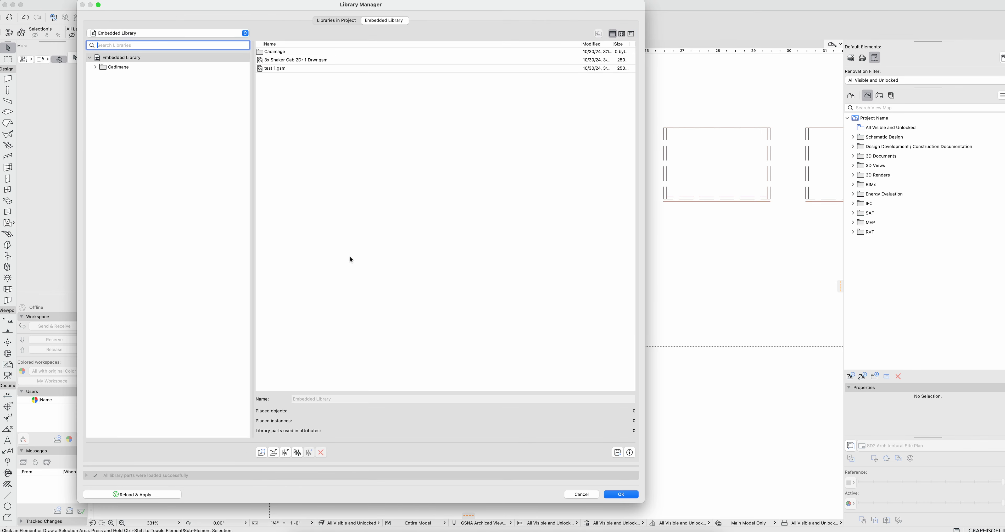
{"action": "left_click", "coordinate": [288, 61]}
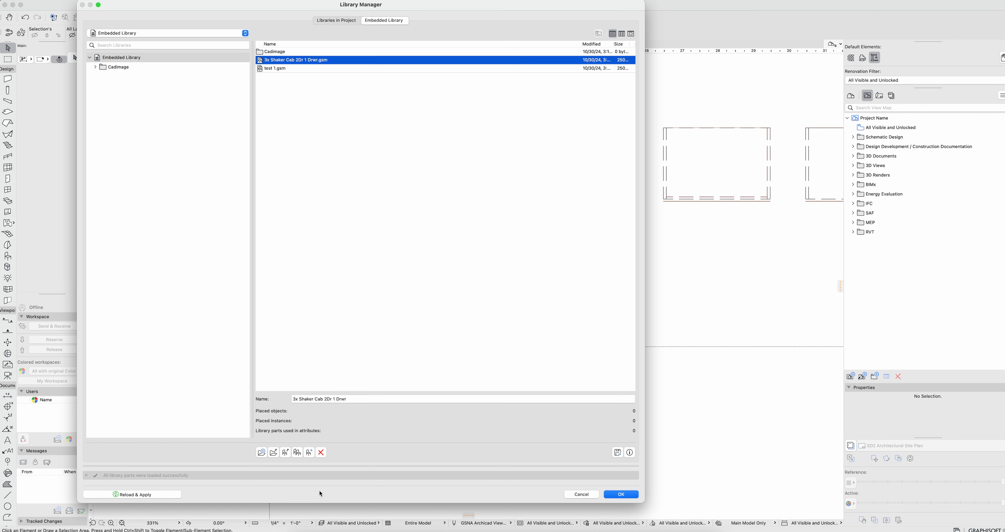
{"action": "left_click", "coordinate": [366, 397]}
{"action": "key", "text": "super+c"}
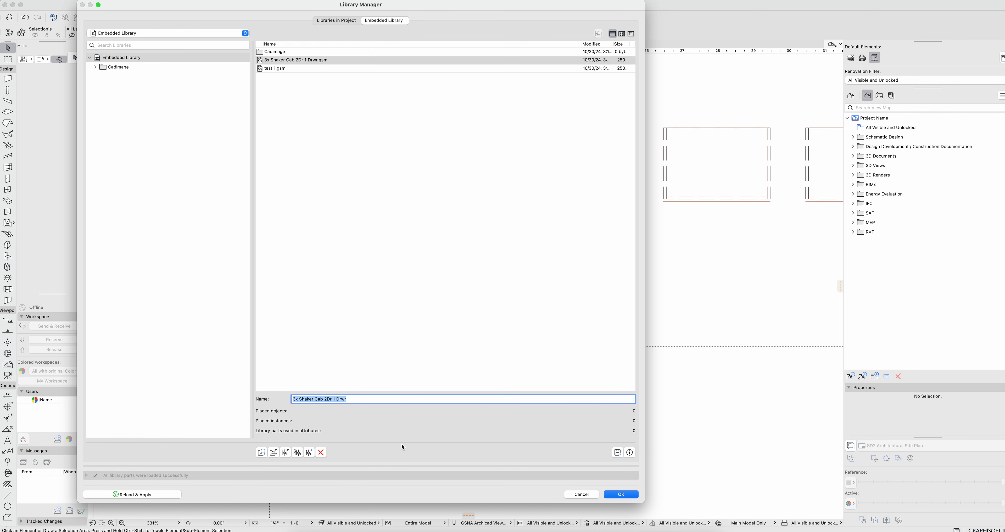
{"action": "key", "text": "Return"}
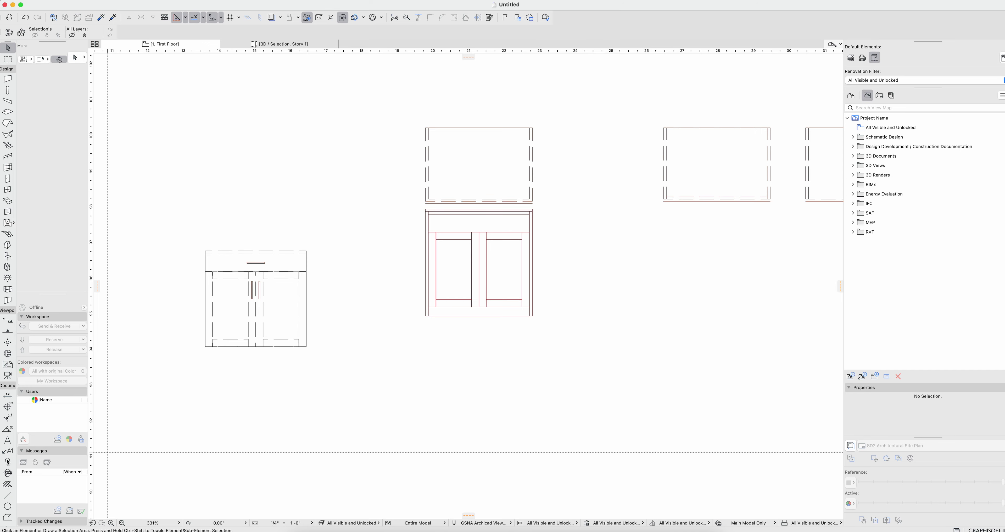
Label the separate cabinet front with the text 3x Shaker Cab 2Dr 1 Drwr, placed directly below it.
{"action": "left_click", "coordinate": [8, 440]}
{"action": "left_click", "coordinate": [176, 398]}
{"action": "key", "text": "super+v"}
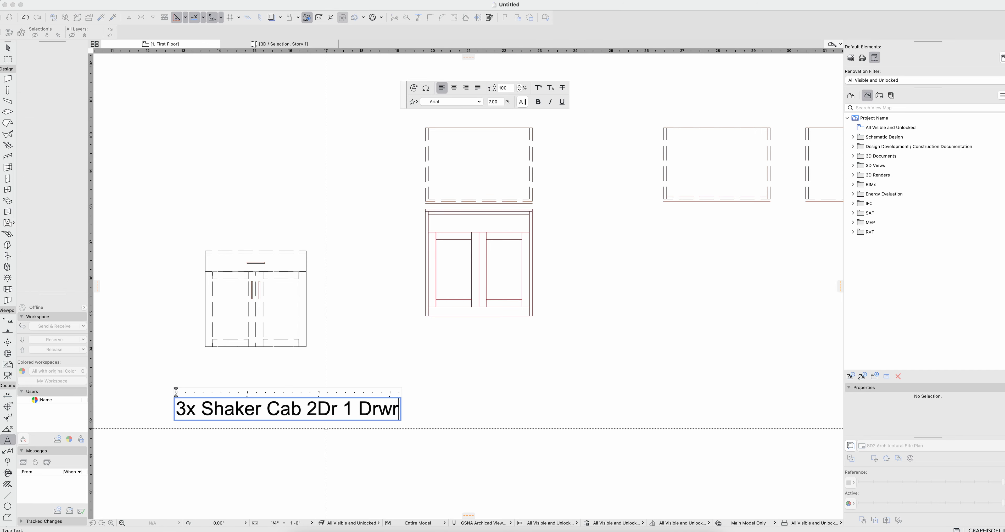
{"action": "left_click", "coordinate": [297, 461]}
{"action": "key", "text": "Escape"}
{"action": "left_click_drag", "start_coordinate": [241, 411], "coordinate": [274, 364]}
{"action": "left_click", "coordinate": [177, 263]}
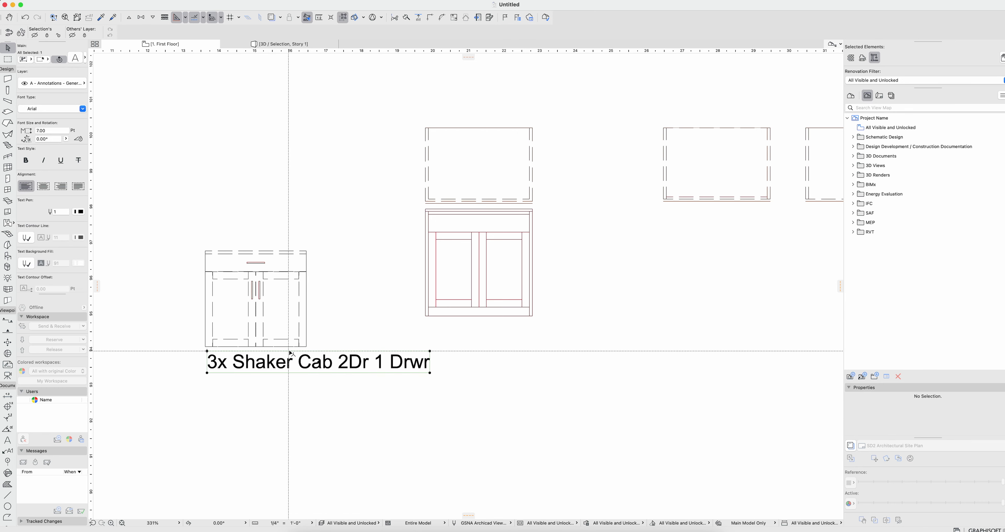
Select the whole labelled cabinet front and save it as a Cabinet Door, replacing the existing 3x Shaker Cab 2Dr 1 Drwr part.
{"action": "left_click", "coordinate": [285, 364]}
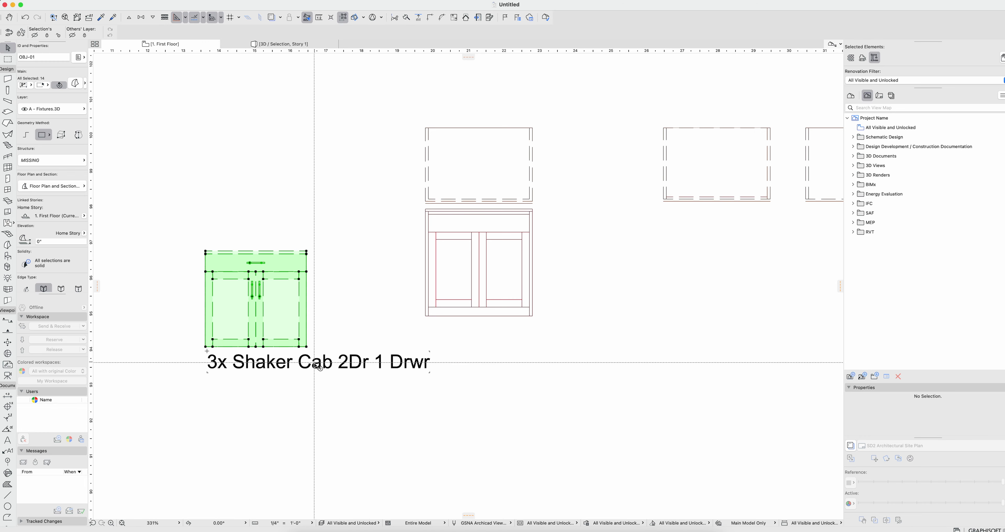
{"action": "left_click_drag", "start_coordinate": [315, 342], "coordinate": [206, 178]}
{"action": "left_click", "coordinate": [57, 2]}
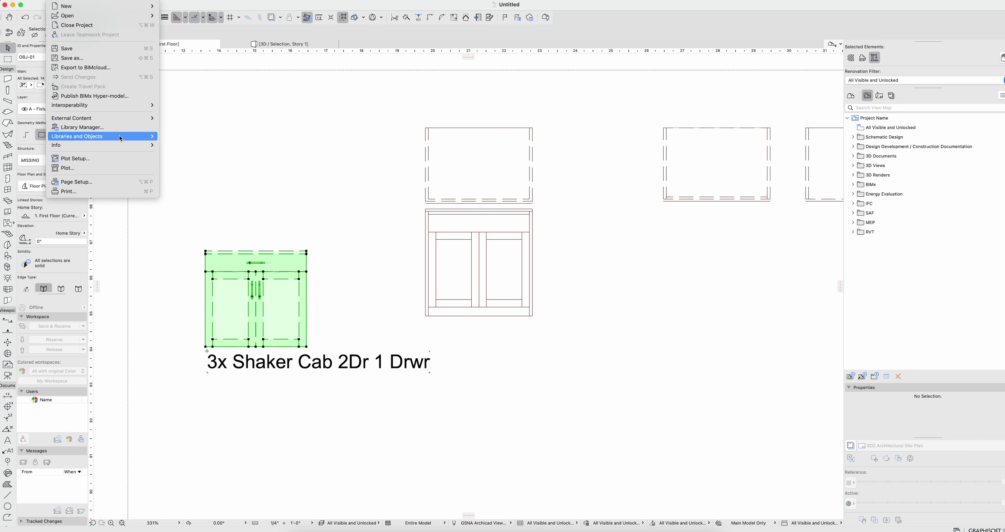
{"action": "mouse_move", "coordinate": [117, 136]}
{"action": "mouse_move", "coordinate": [225, 200]}
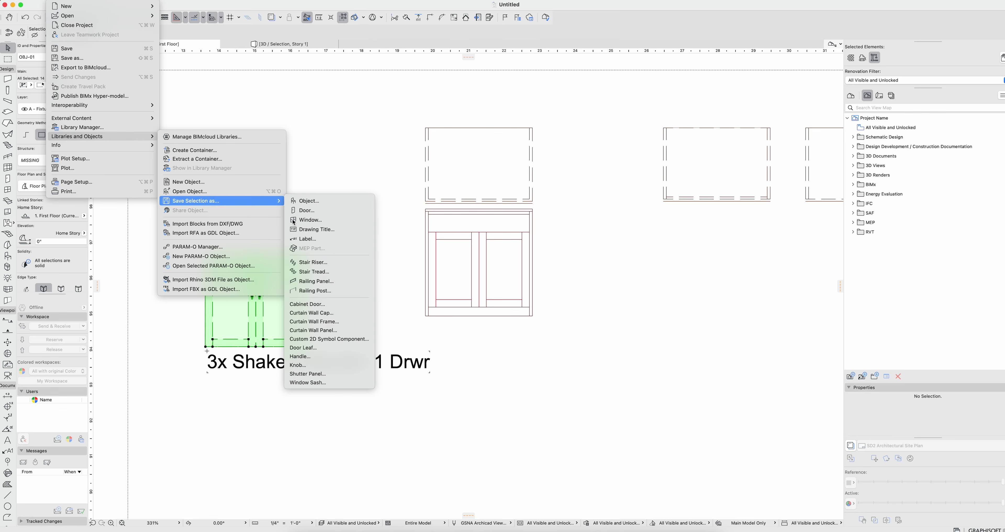
{"action": "left_click", "coordinate": [307, 304]}
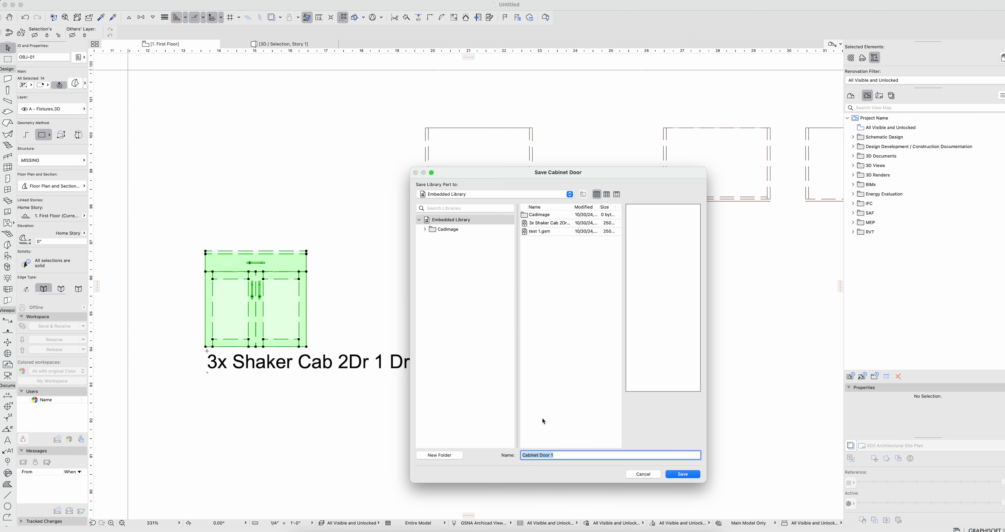
{"action": "key", "text": "super+v"}
{"action": "key", "text": "Return"}
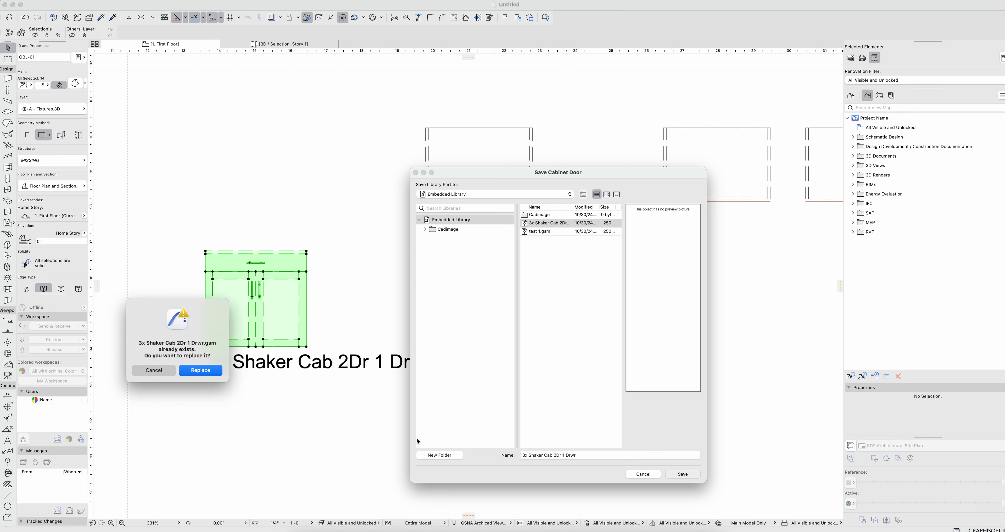
{"action": "left_click", "coordinate": [203, 372]}
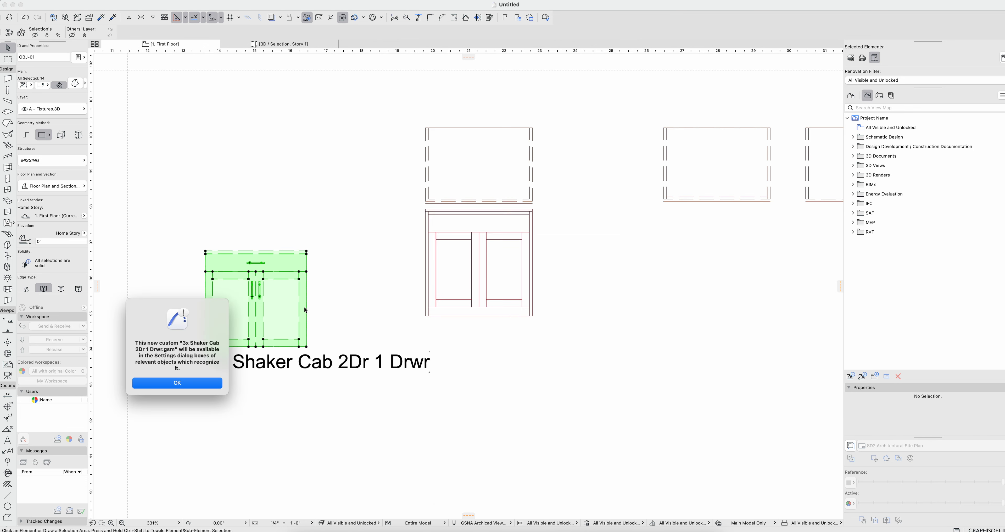
{"action": "left_click", "coordinate": [186, 383]}
{"action": "key", "text": "Escape"}
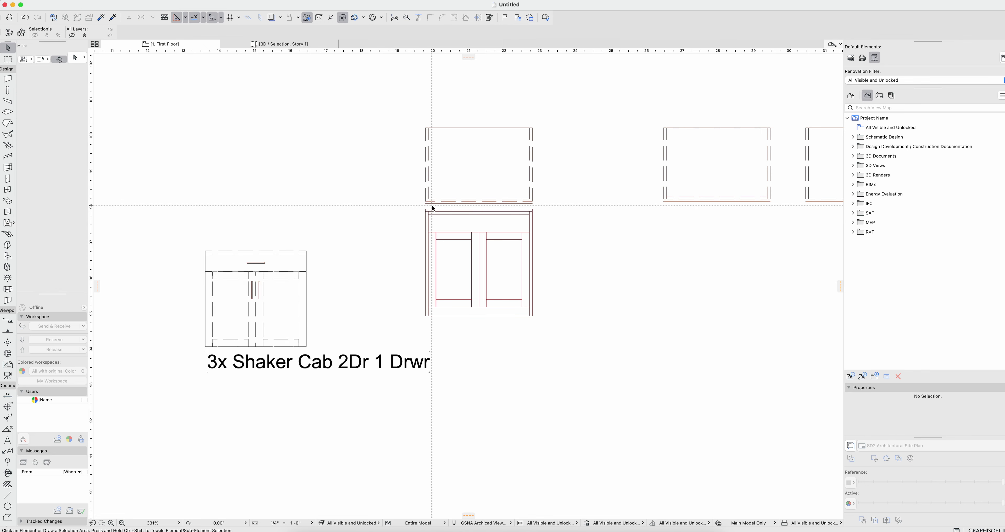
Try assigning 3x Shaker Cab 2Dr 1 Drwr as the custom front panel of the base cabinet above the red elevation.
{"action": "left_click", "coordinate": [433, 200]}
{"action": "key", "text": "F5"}
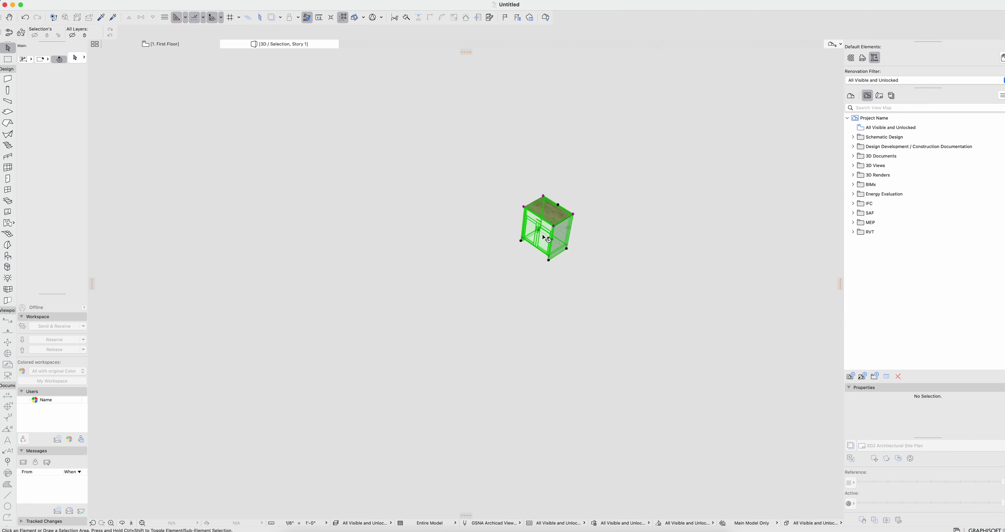
{"action": "scroll", "coordinate": [543, 237], "scroll_direction": "up", "scroll_amount": 5}
{"action": "middle_click_drag", "start_coordinate": [543, 237], "coordinate": [486, 217]}
{"action": "key", "text": "F2"}
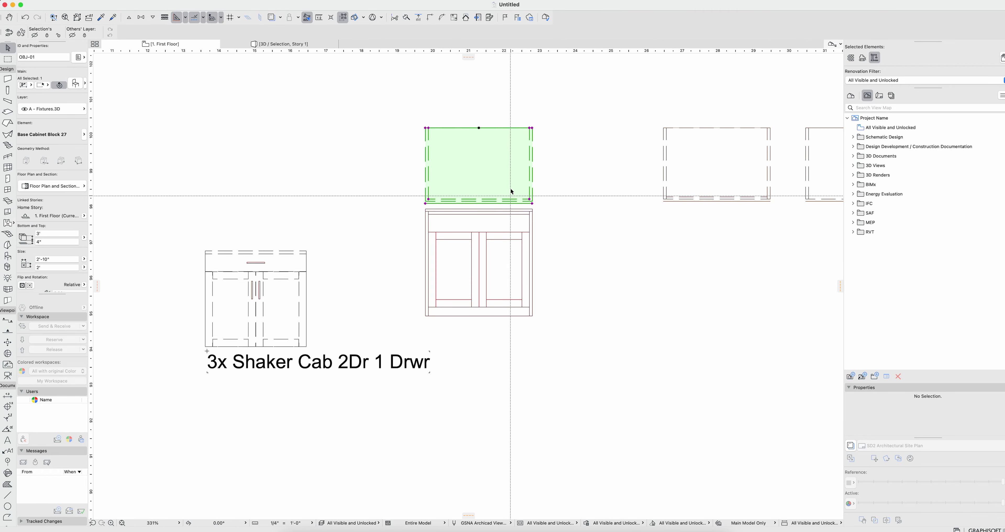
{"action": "double_click", "coordinate": [516, 174]}
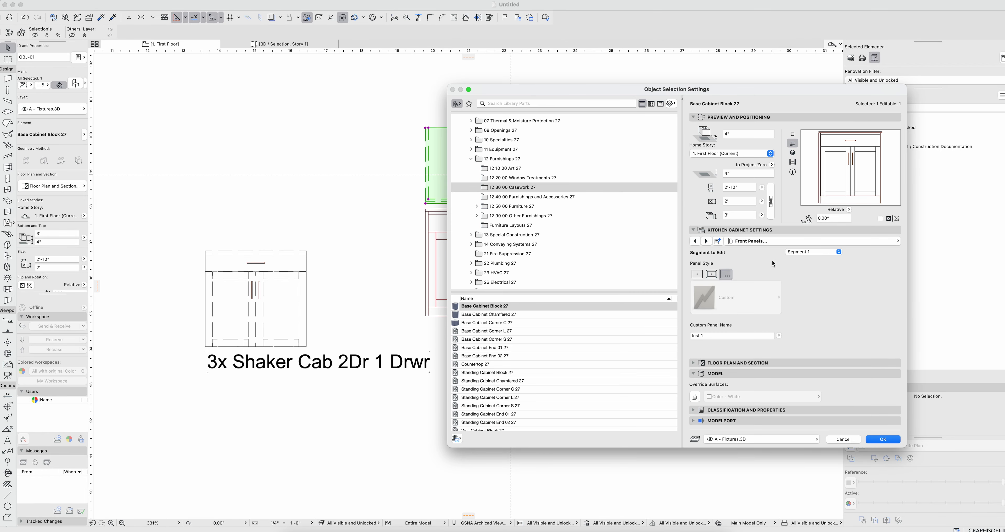
{"action": "left_click", "coordinate": [779, 335]}
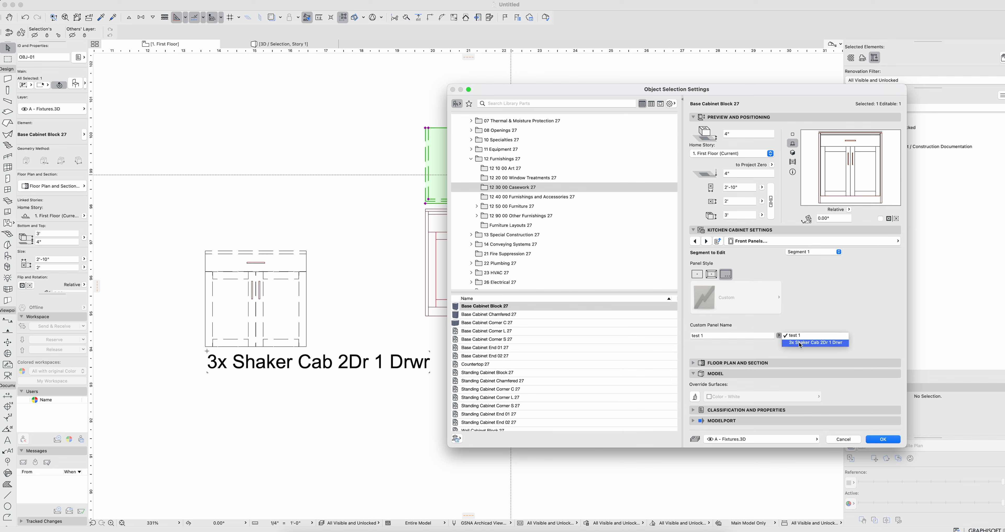
{"action": "left_click", "coordinate": [785, 343]}
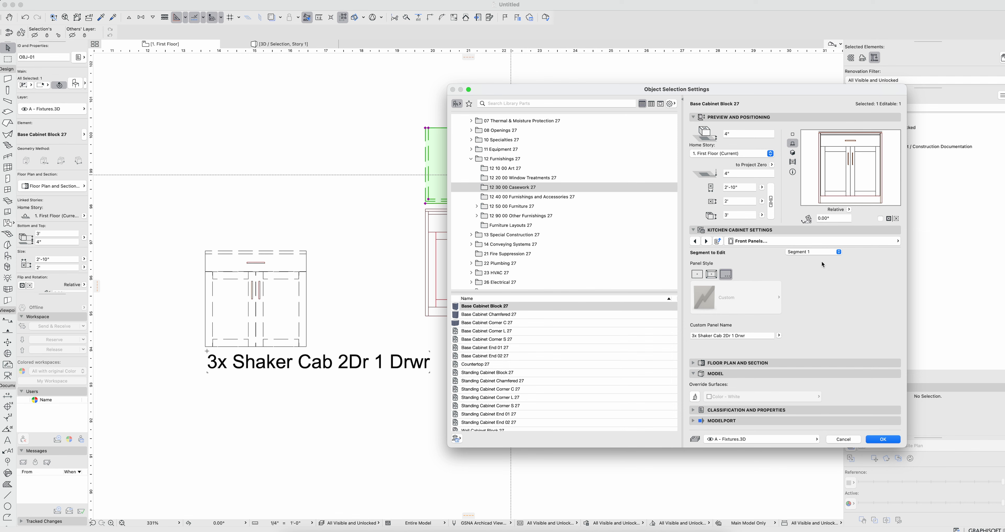
Review the base cabinet's Segment Geometry and Segment Details settings, including segment and opening types, and close the settings without applying them.
{"action": "left_click", "coordinate": [825, 242]}
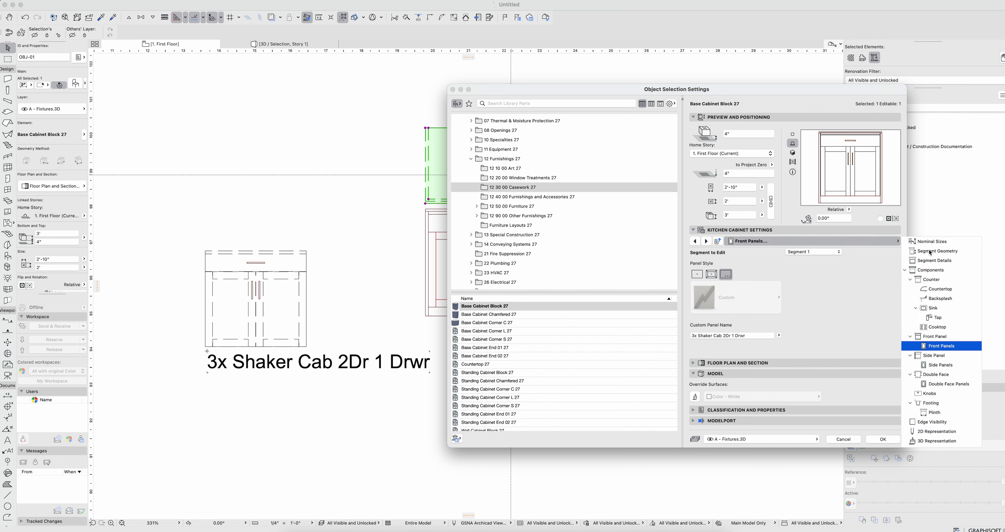
{"action": "left_click", "coordinate": [931, 251]}
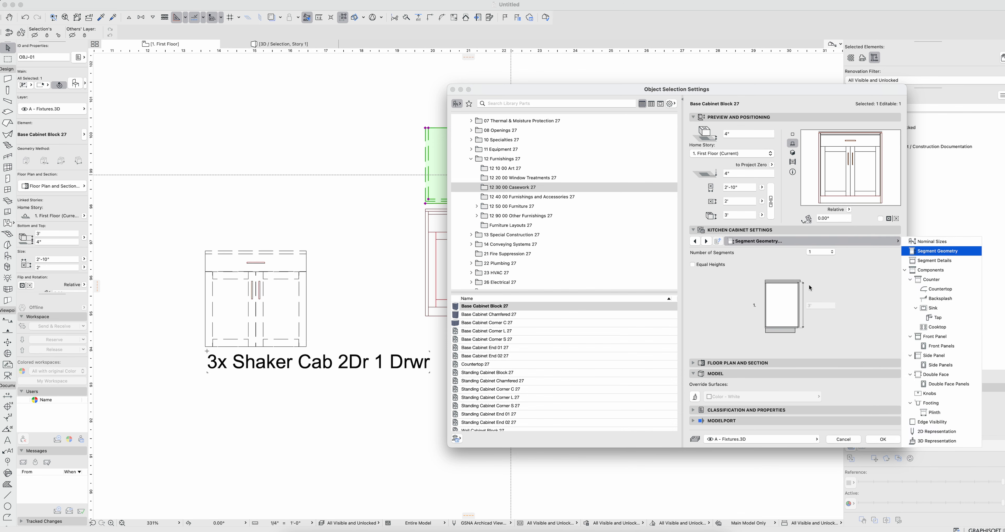
{"action": "left_click", "coordinate": [931, 260]}
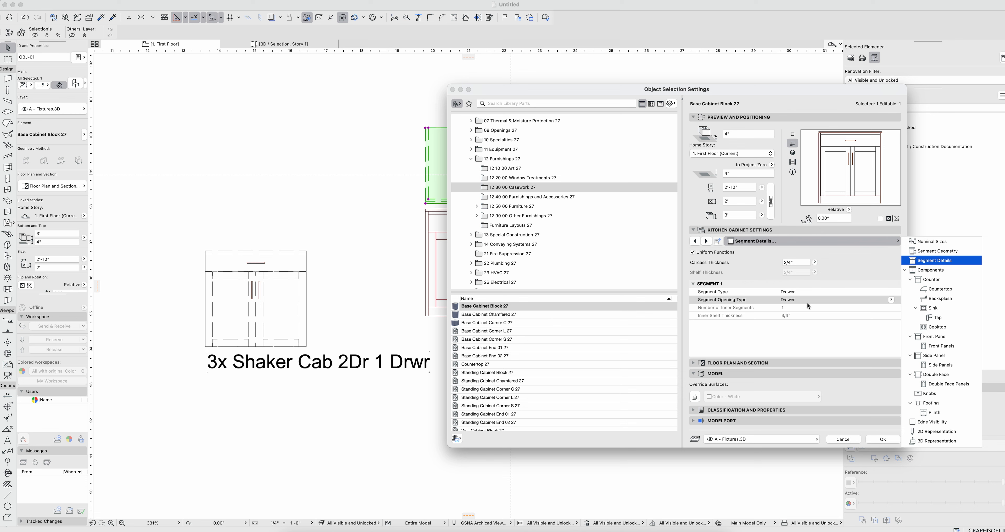
{"action": "left_click", "coordinate": [898, 301]}
{"action": "left_click", "coordinate": [892, 300]}
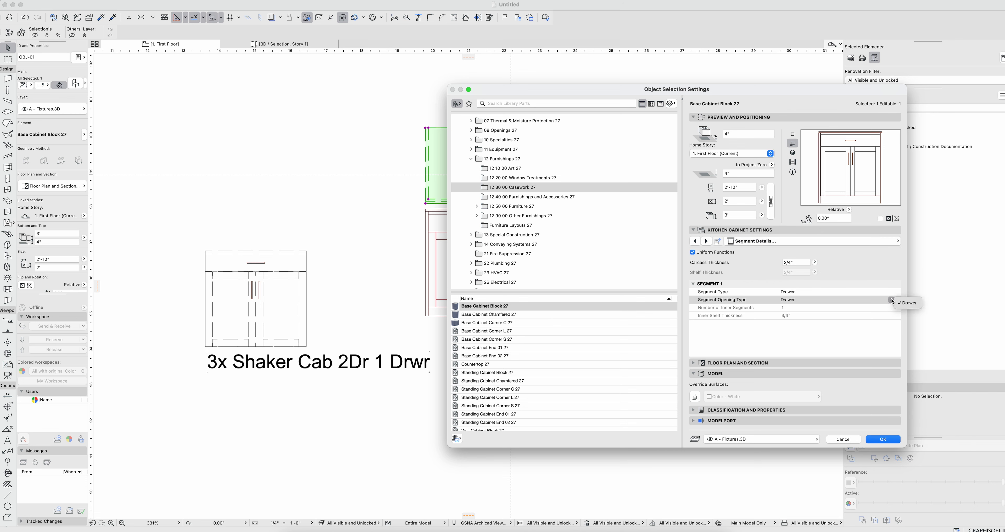
{"action": "left_click", "coordinate": [909, 305]}
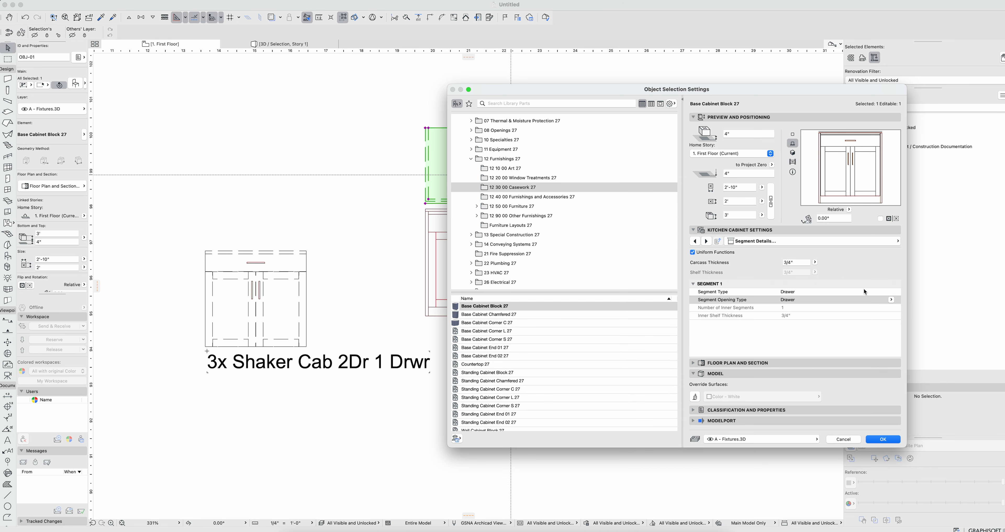
{"action": "left_click", "coordinate": [888, 291]}
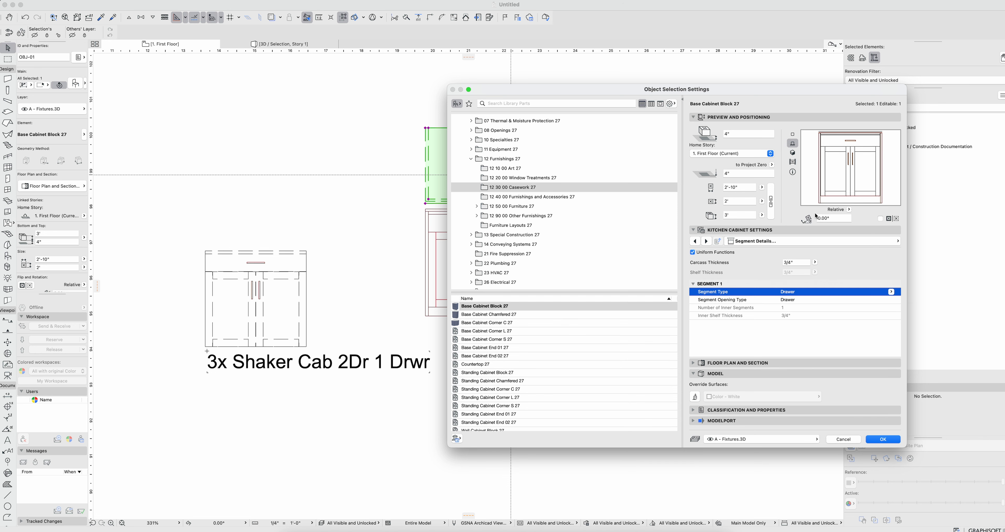
{"action": "key", "text": "Escape"}
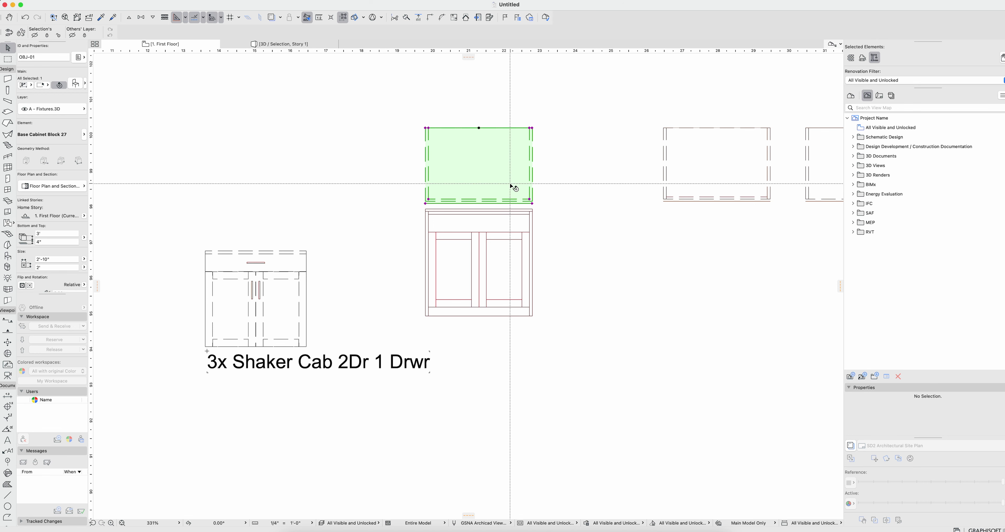
Examine the base cabinet's drawer front, shaker doors and handles in 3D from several angles.
{"action": "key", "text": "F5"}
{"action": "middle_click_drag", "start_coordinate": [456, 228], "coordinate": [595, 192], "text": "shift"}
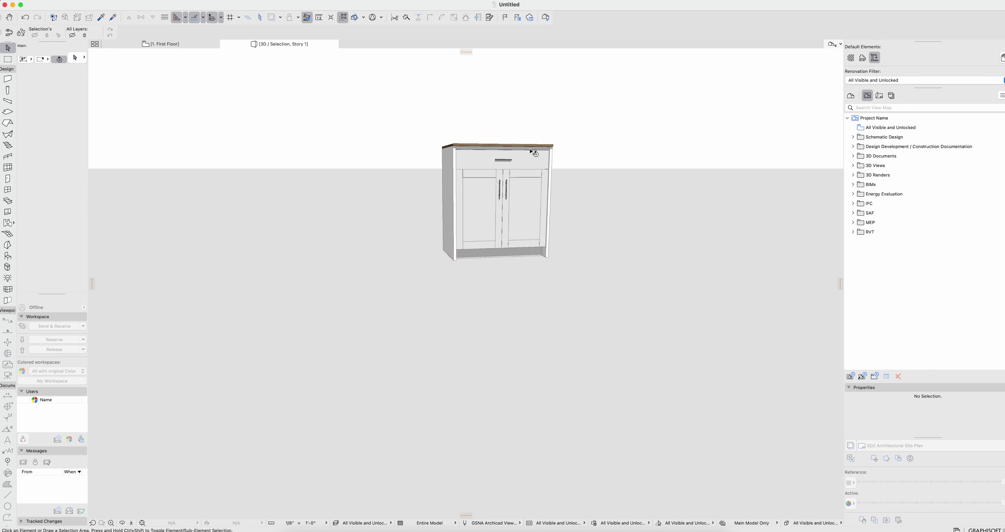
{"action": "scroll", "coordinate": [477, 173], "scroll_direction": "up", "scroll_amount": 5}
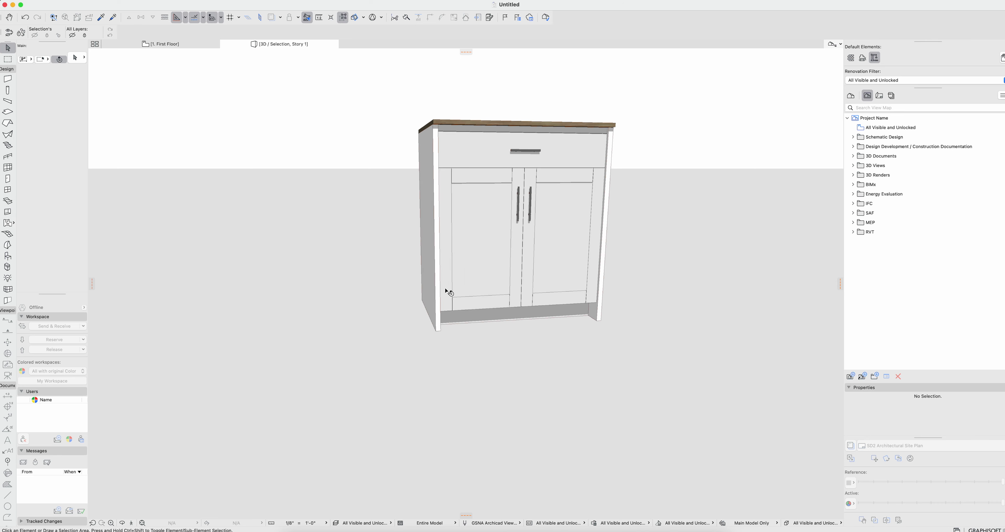
{"action": "middle_click_drag", "start_coordinate": [577, 269], "coordinate": [502, 284], "text": "shift"}
{"action": "left_click", "coordinate": [496, 167]}
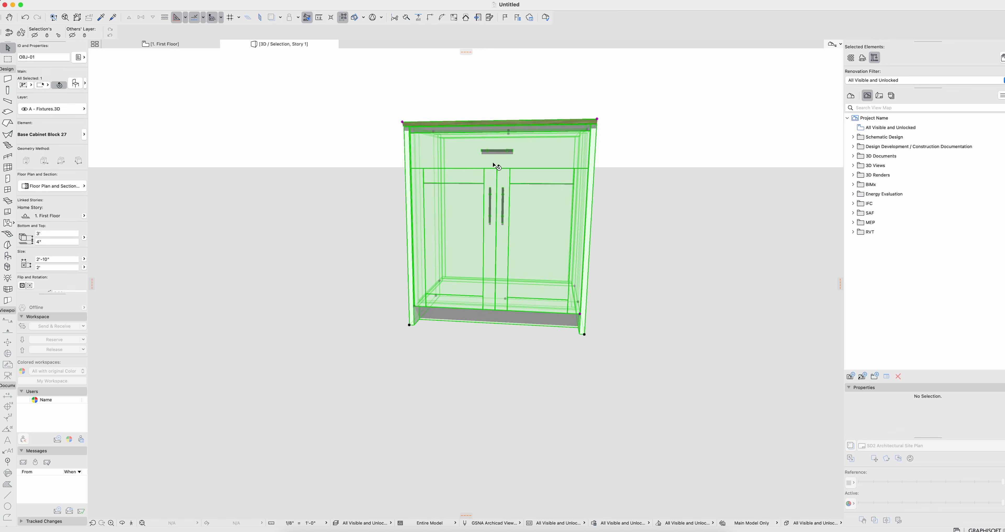
{"action": "key", "text": "Escape"}
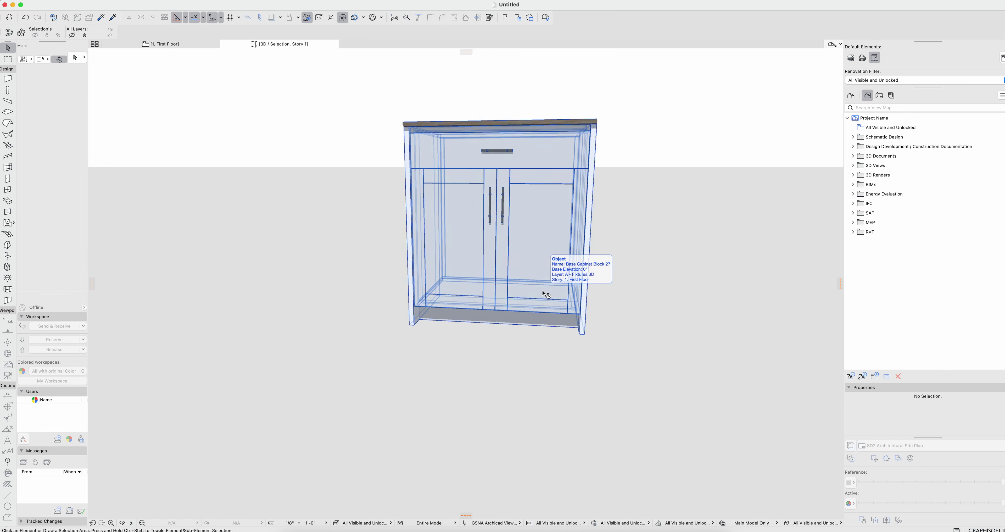
{"action": "middle_click_drag", "start_coordinate": [546, 295], "coordinate": [466, 280], "text": "shift"}
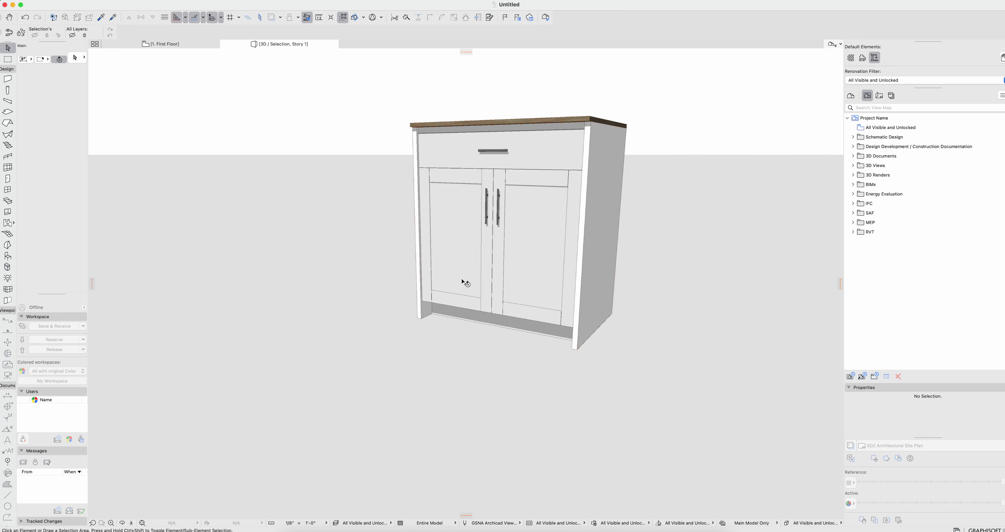